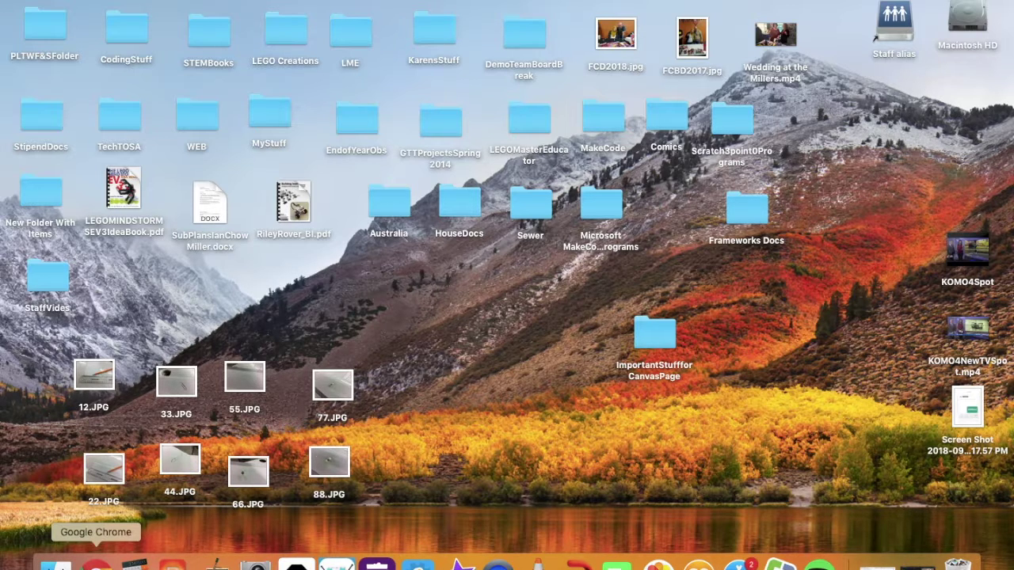
Bring the Chrome window showing Google Drive's recent files to the front.
left_click(96, 564)
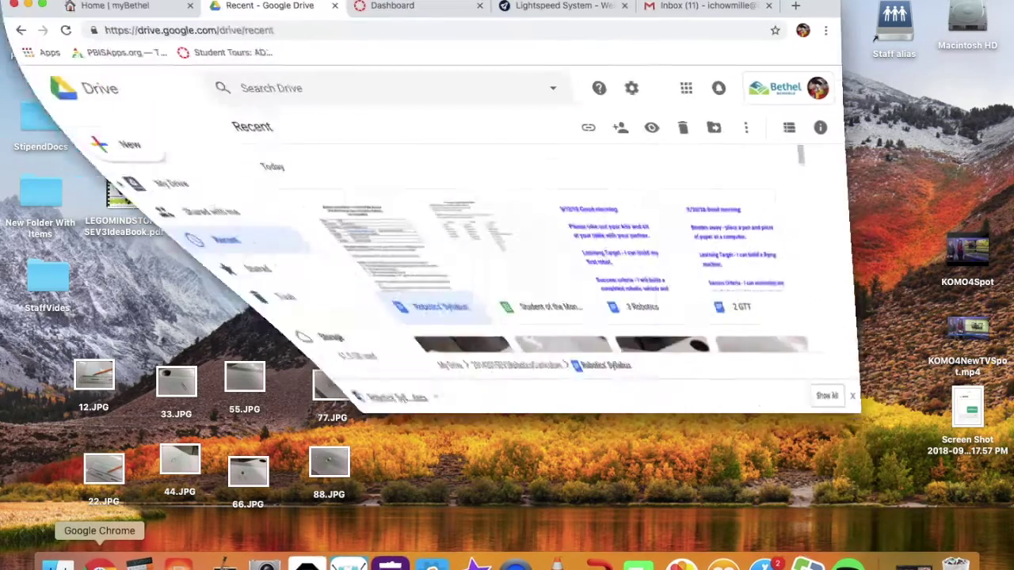
Maximize Chrome and switch to the 'Home | myBethel' tab.
left_click(42, 6)
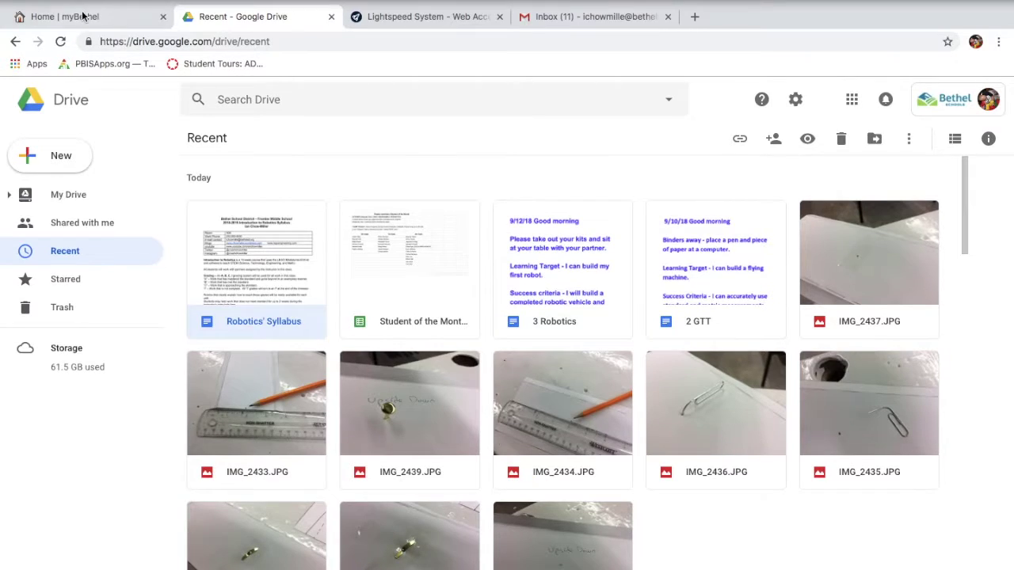
left_click(83, 16)
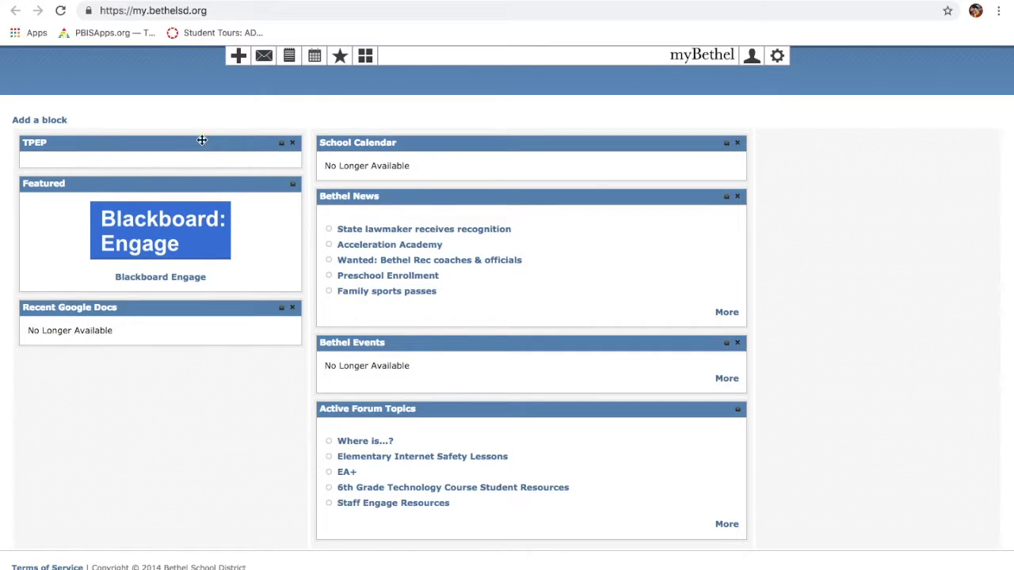
Open Canvas / Instructure from the myBethel favorites and district apps menus.
left_click(340, 59)
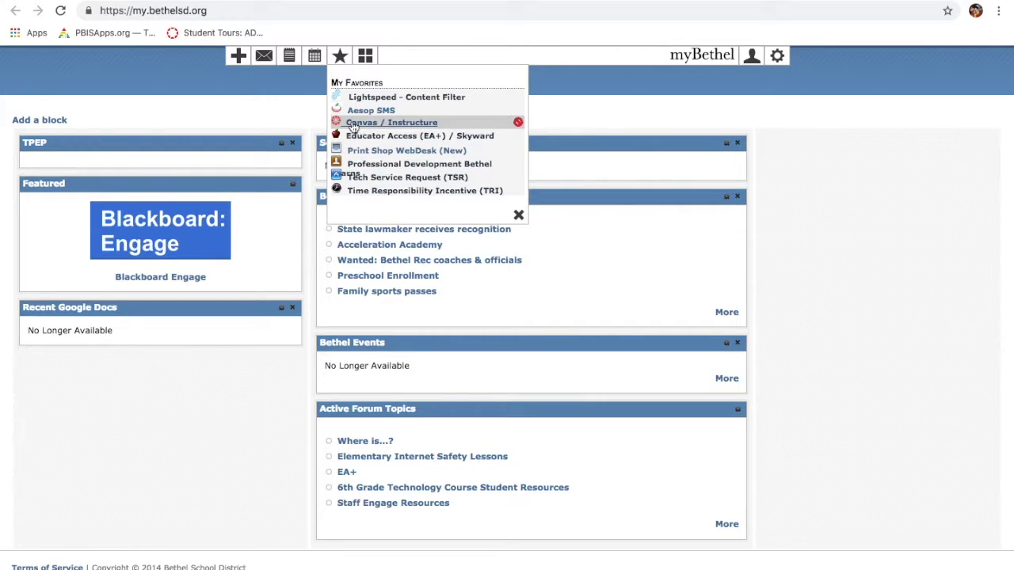
left_click(247, 83)
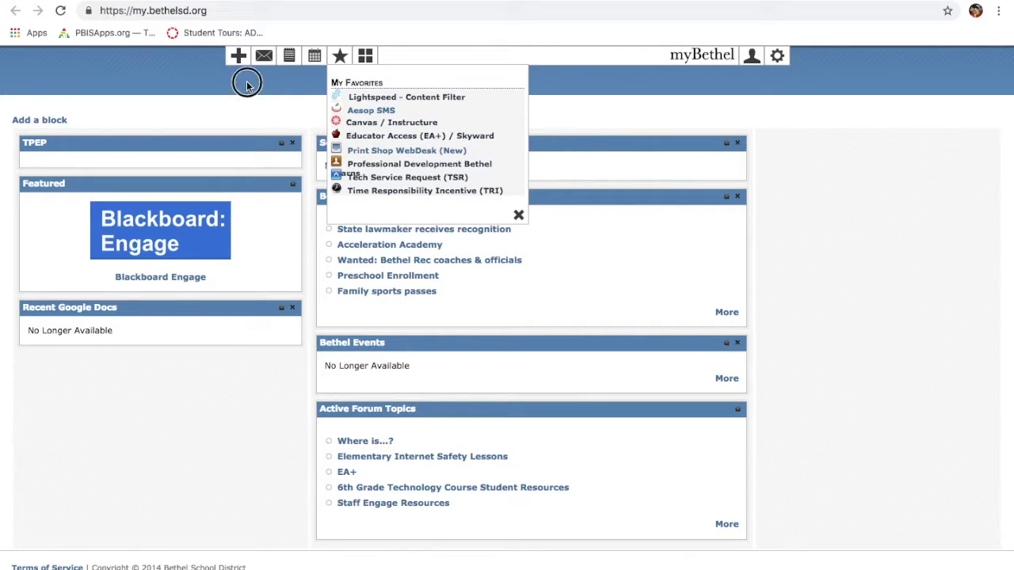
left_click(363, 57)
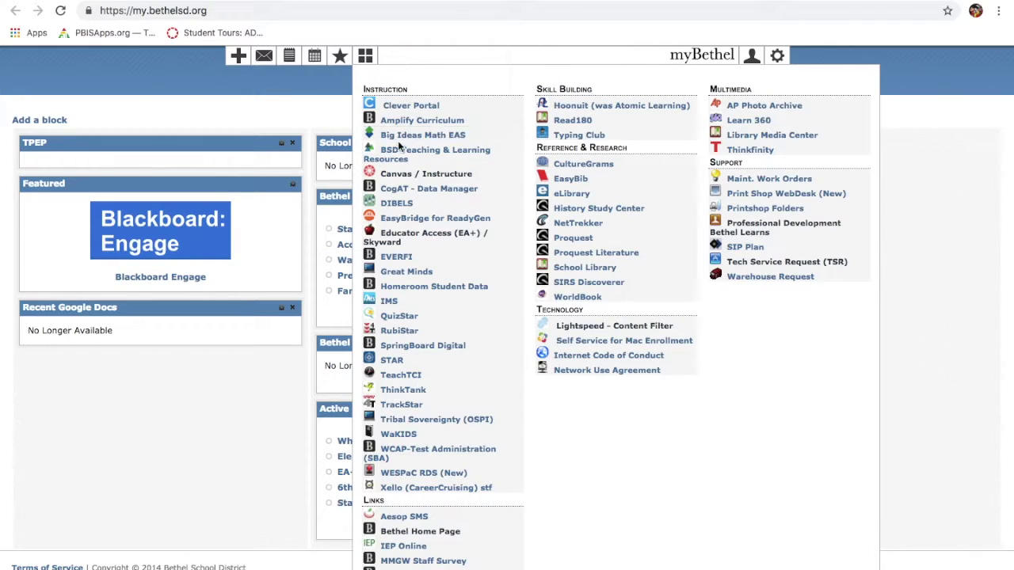
mouse_move(428, 174)
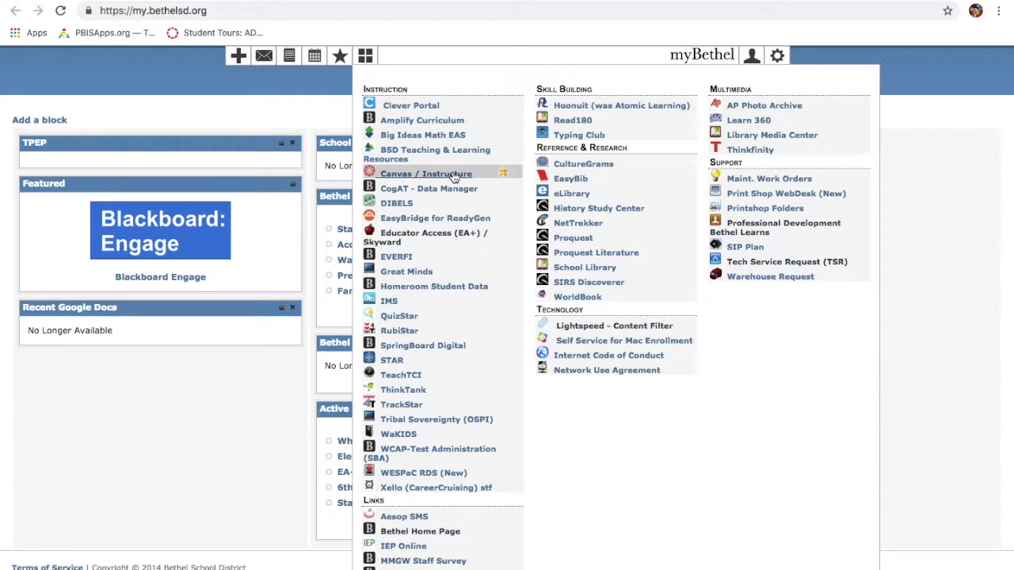
left_click(340, 61)
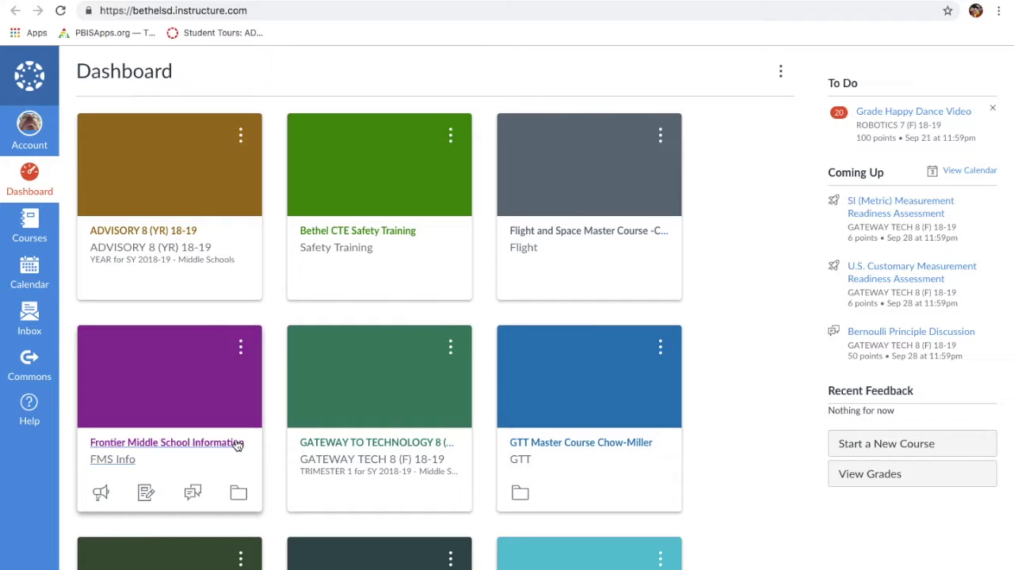
Look over the Dashboard course cards, from ADVISORY 8 (YR) 18-19 to Digital Learning Resource Course.
scroll(237, 446, "down", 5)
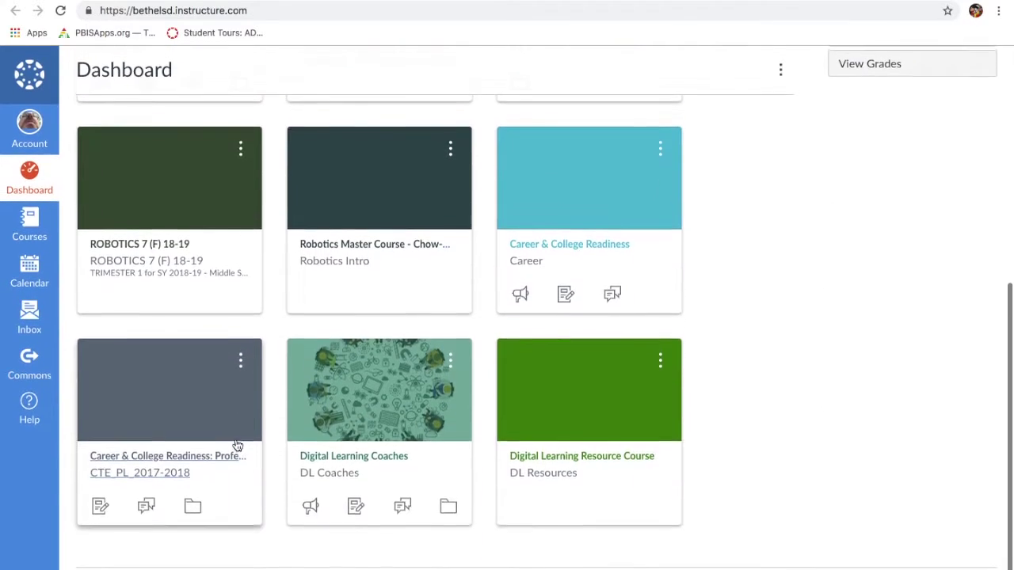
scroll(238, 446, "up", 5)
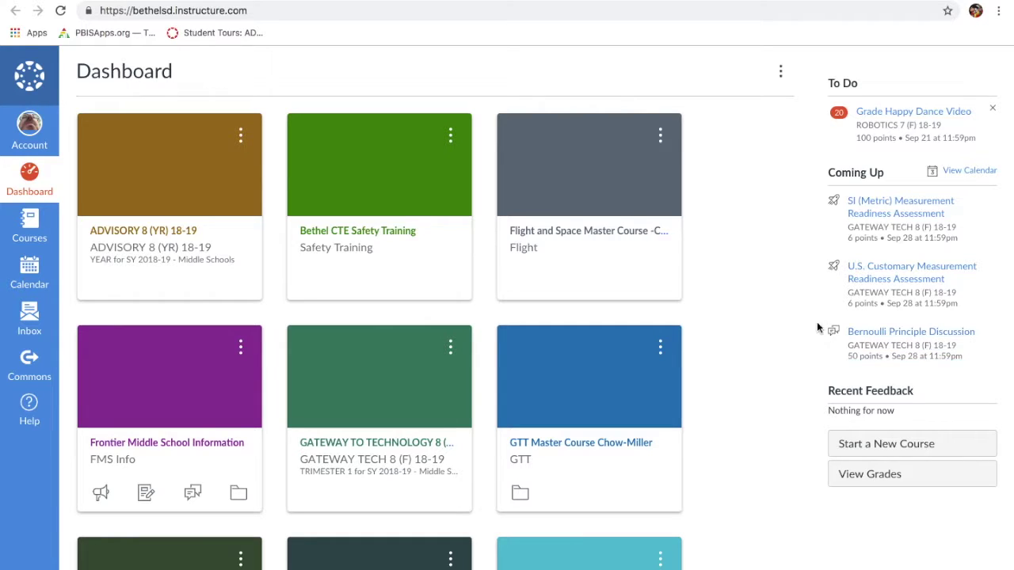
left_click_drag(834, 391, 917, 393)
left_click(829, 391)
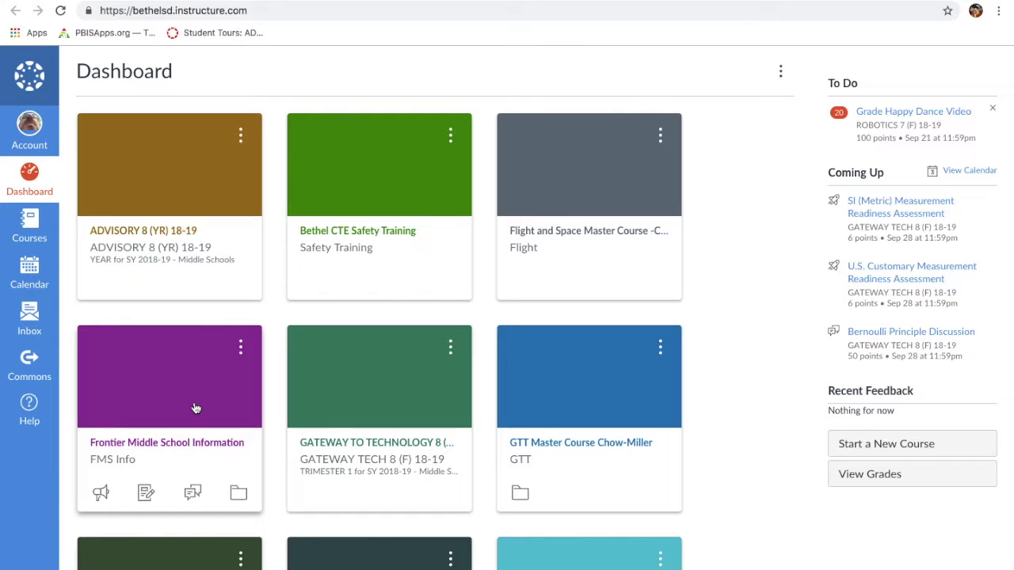
scroll(198, 410, "down", 3)
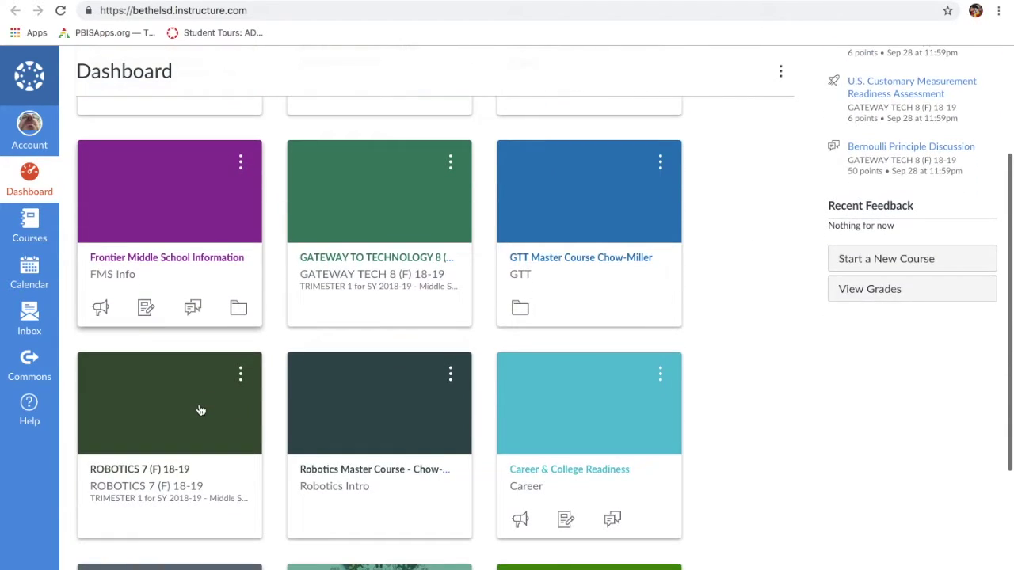
scroll(200, 409, "down", 3)
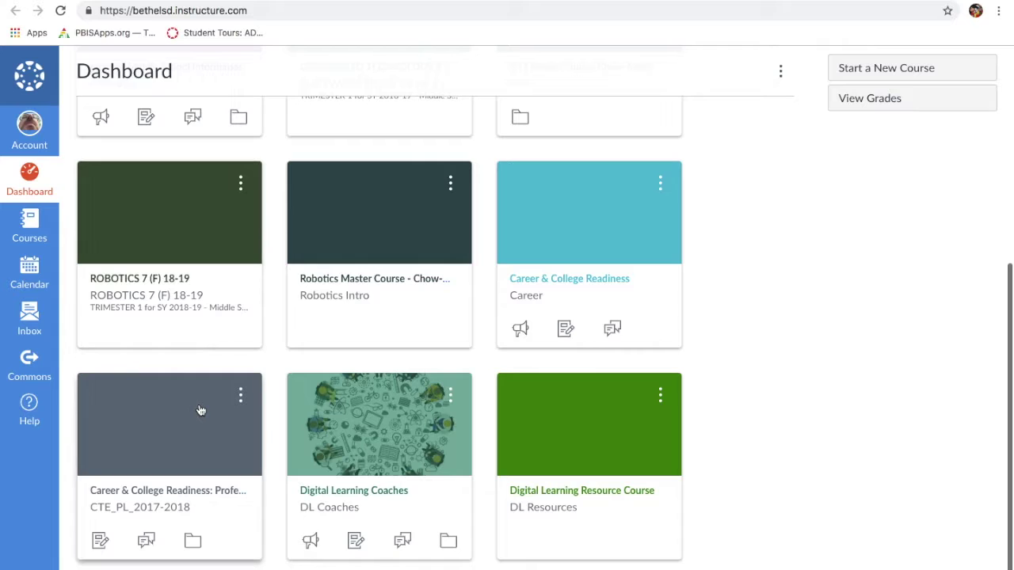
scroll(200, 409, "up", 6)
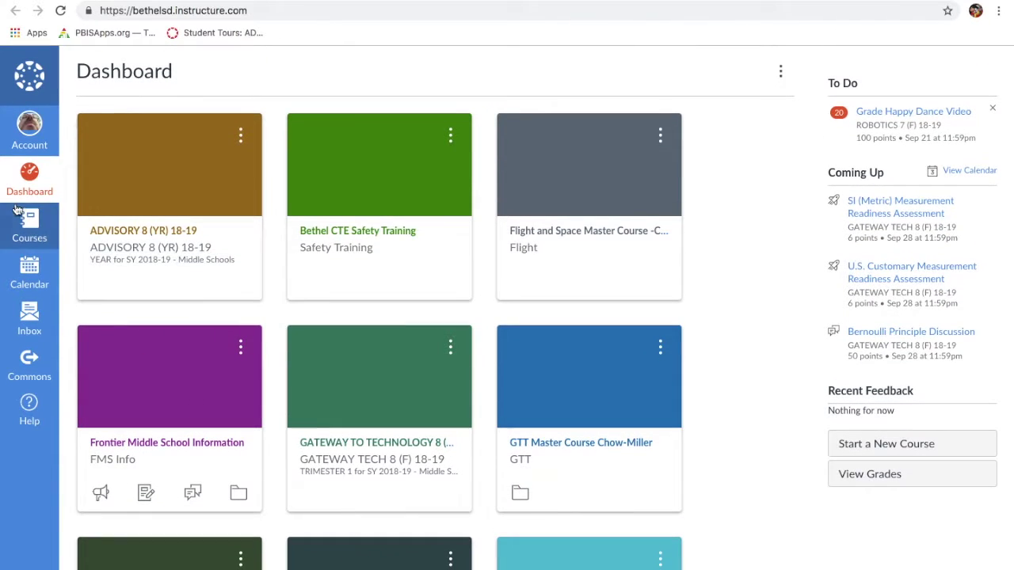
Star ROBOTICS 7 (W) 18-19 in the All Courses list to make it a favorite.
left_click(21, 224)
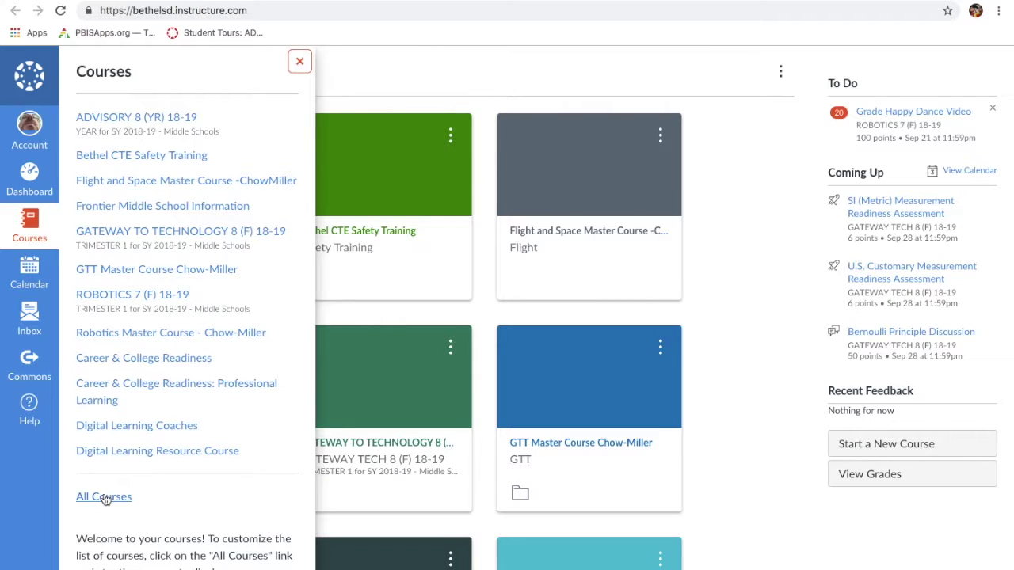
left_click(105, 499)
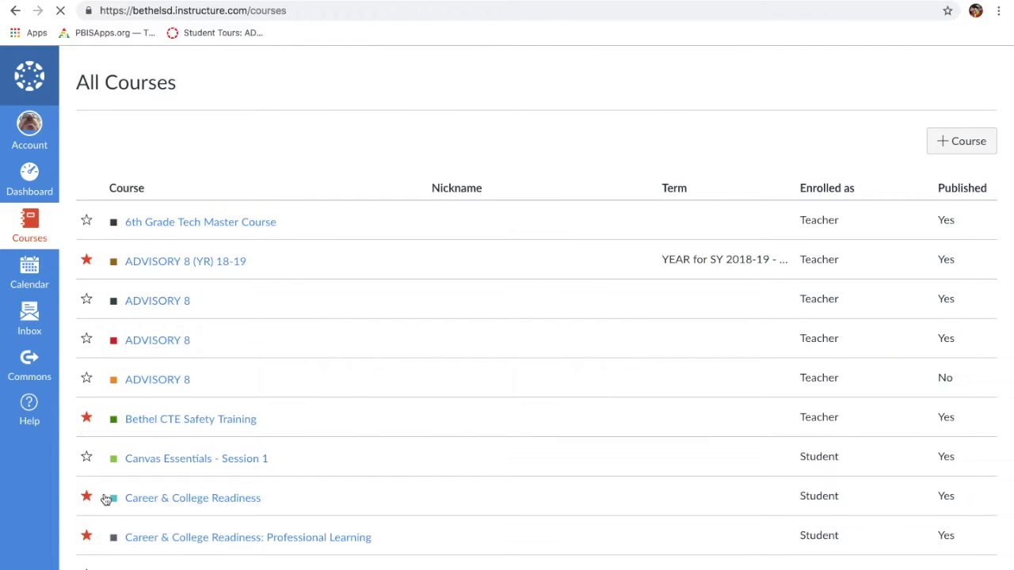
scroll(138, 499, "down", 3)
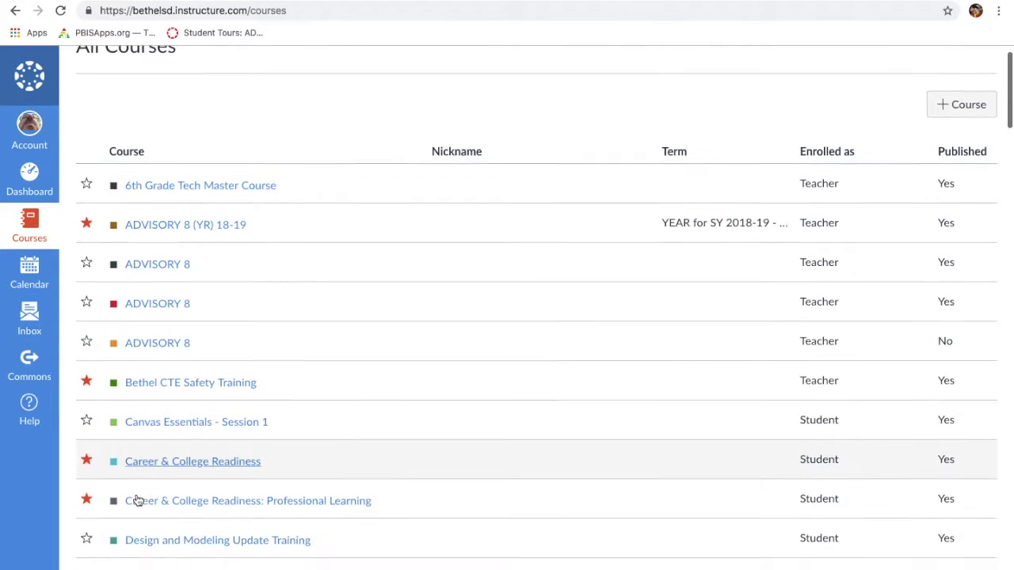
scroll(138, 499, "down", 6)
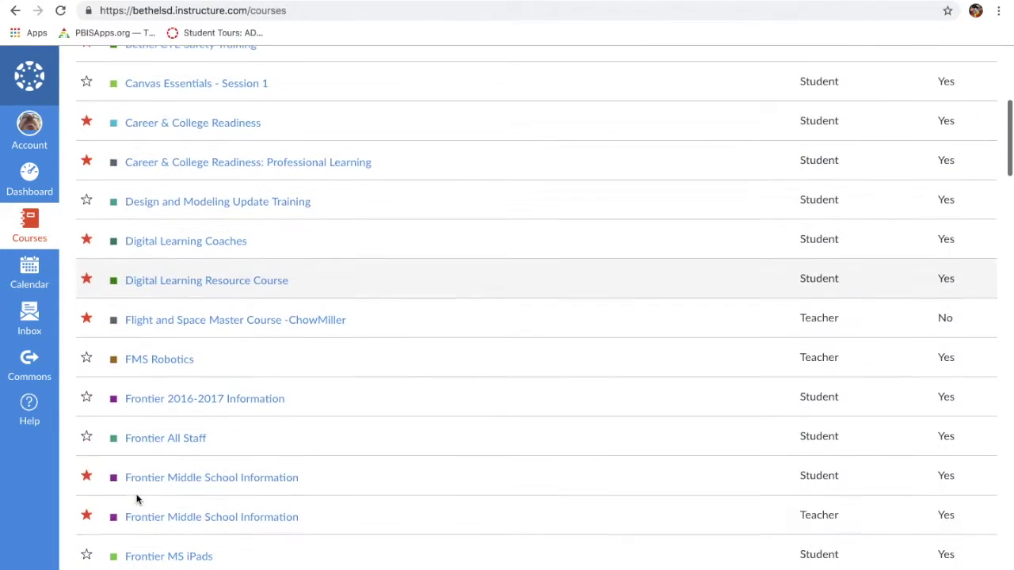
scroll(138, 499, "down", 10)
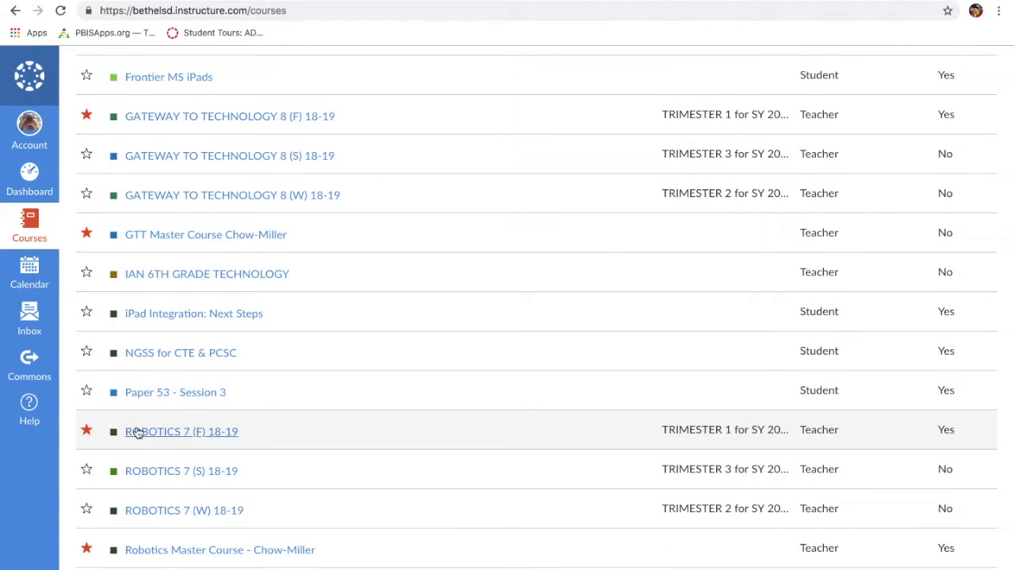
scroll(138, 432, "down", 3)
scroll(138, 432, "down", 1)
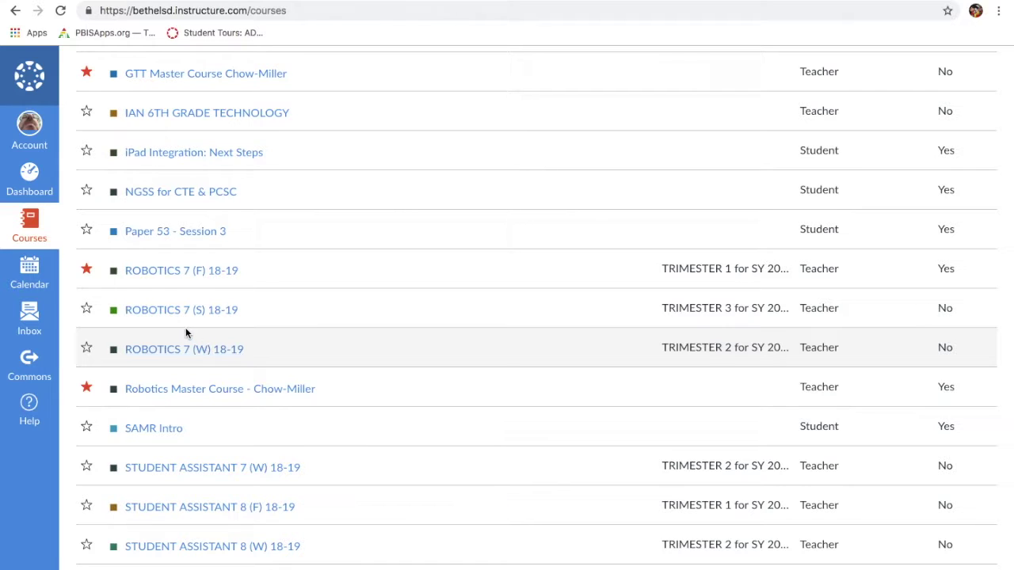
left_click(87, 348)
Open the ROBOTICS 7 (W) 18-19 course from the Dashboard and go to its Settings.
left_click(29, 181)
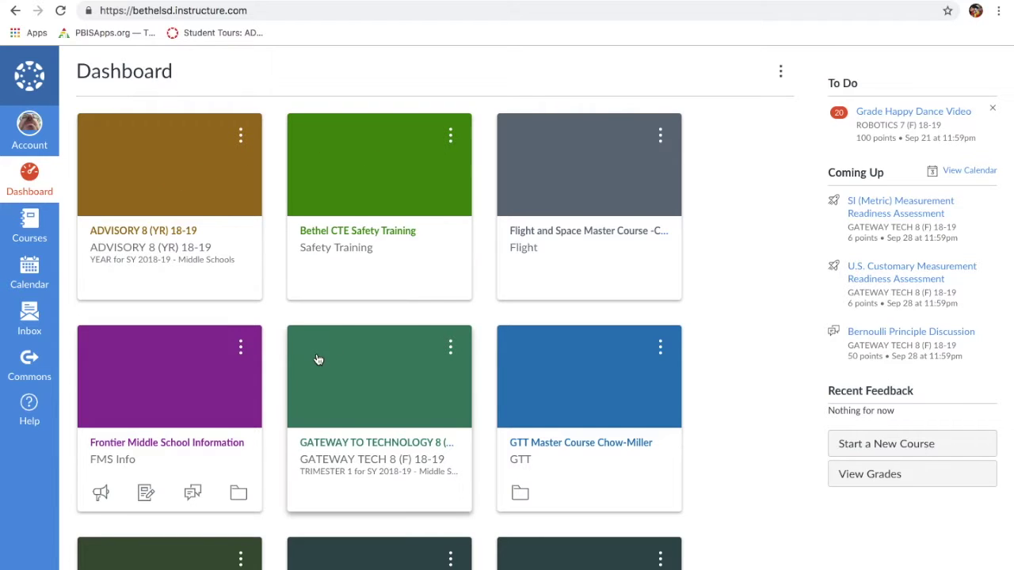
scroll(317, 357, "down", 1)
scroll(319, 356, "down", 2)
scroll(317, 357, "down", 1)
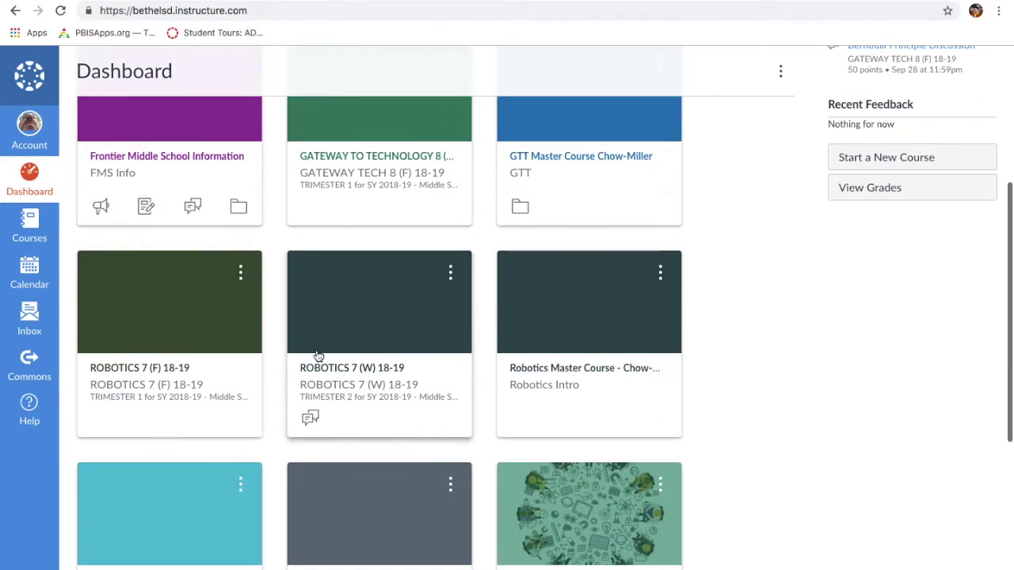
left_click(381, 344)
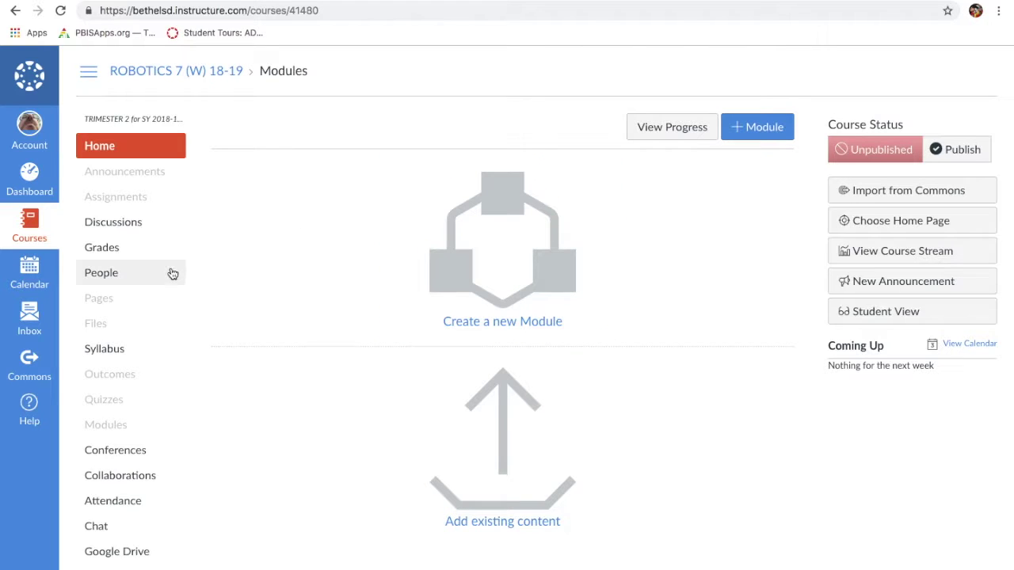
scroll(120, 386, "down", 1)
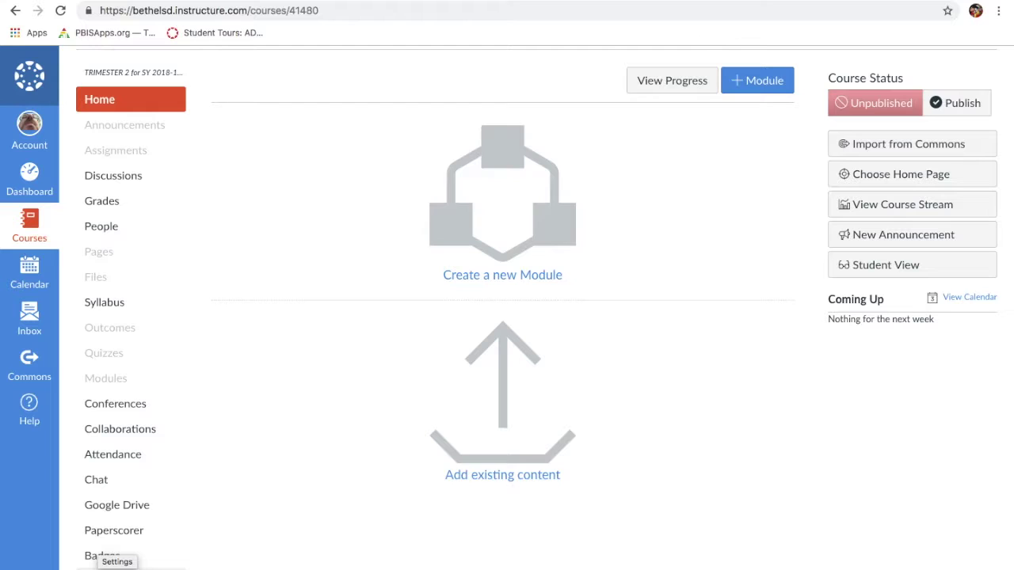
left_click(111, 564)
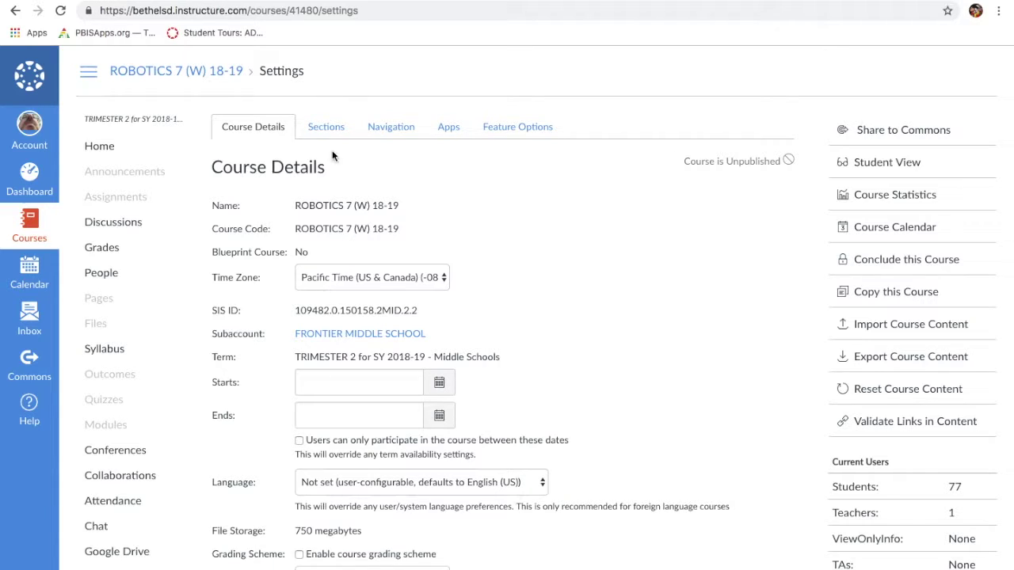
Disable Announcements, Assignments, Discussions, People and Pages in the course navigation.
left_click(387, 128)
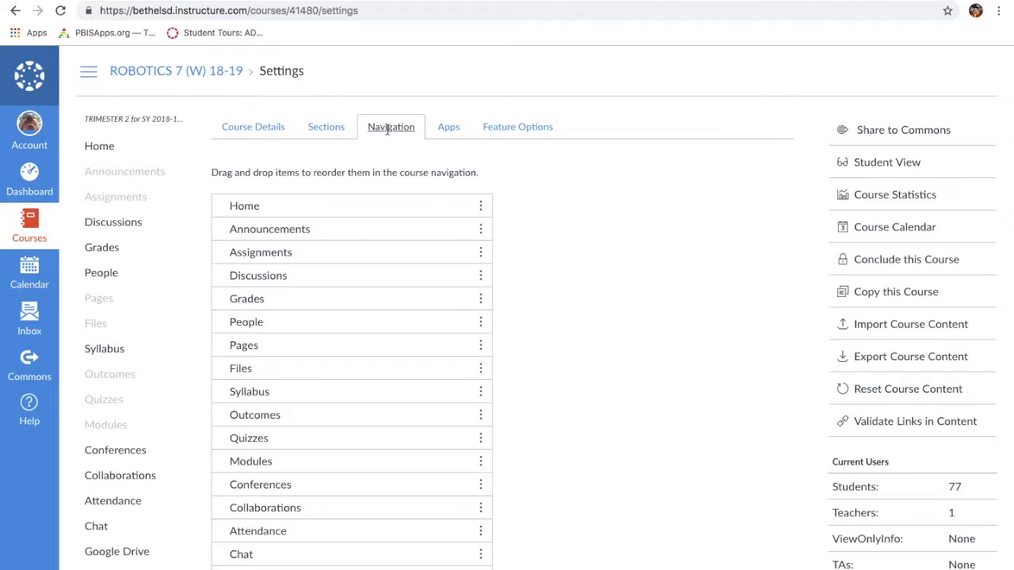
left_click(480, 229)
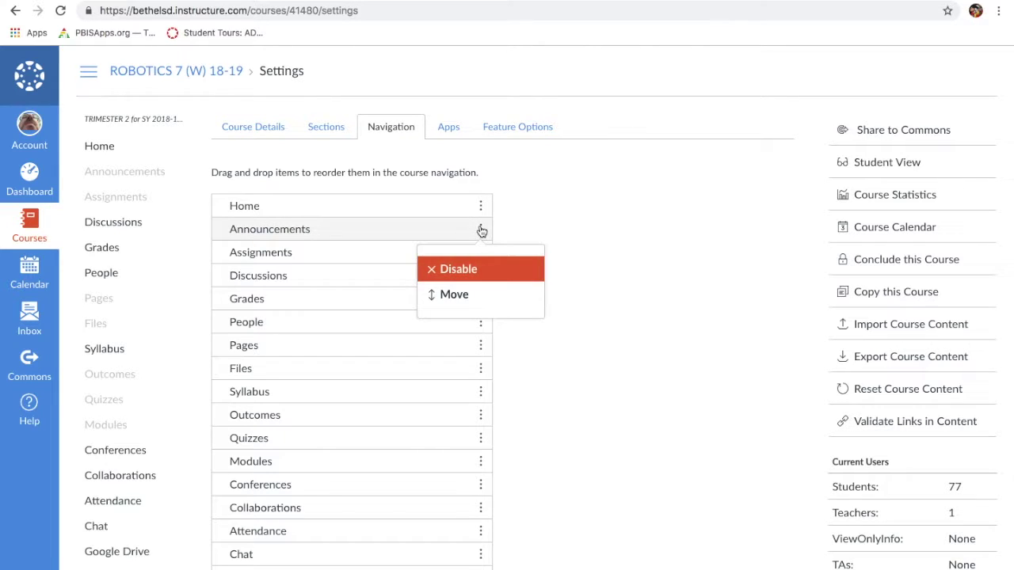
left_click(455, 269)
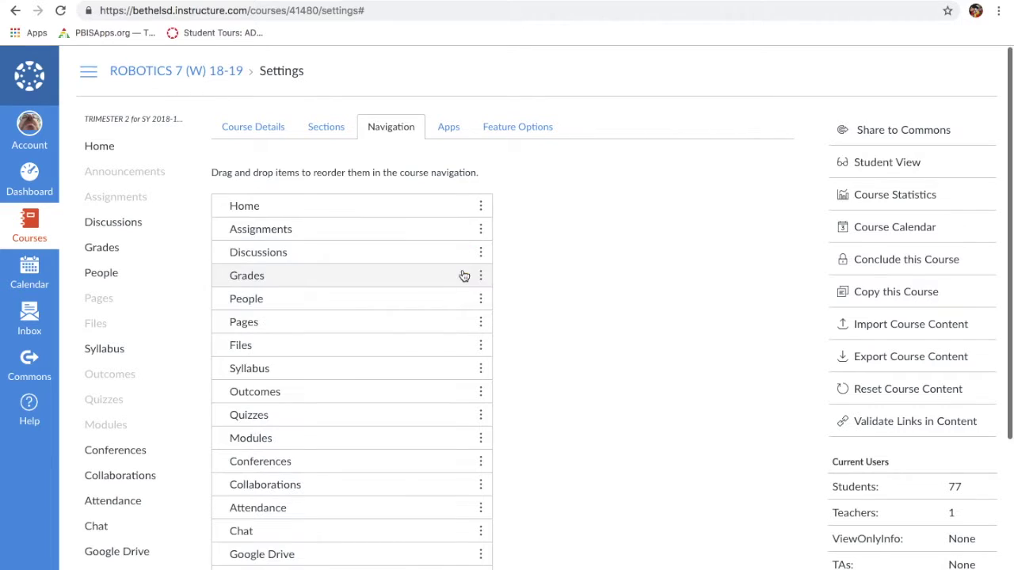
left_click(484, 232)
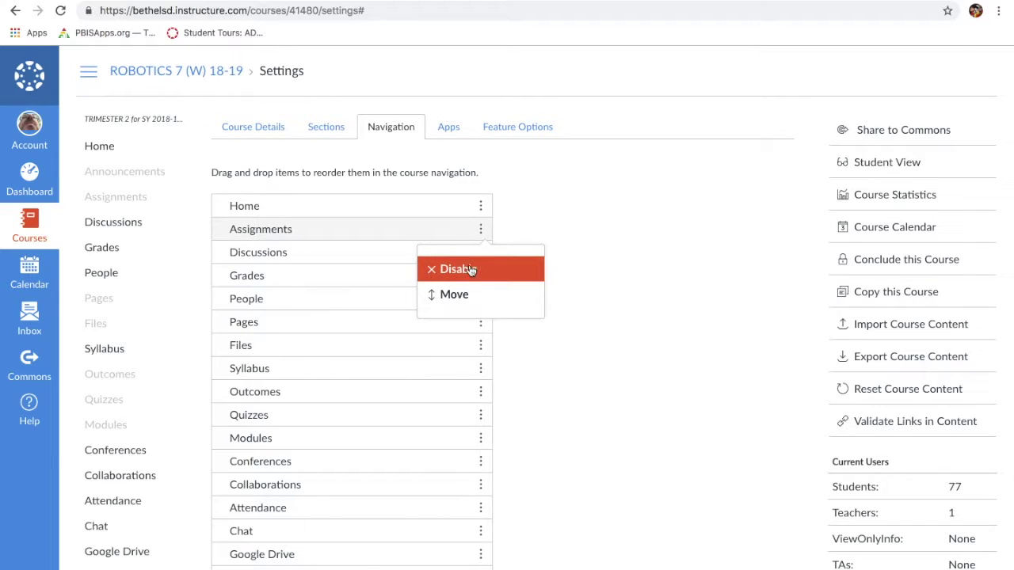
left_click(471, 271)
left_click(480, 232)
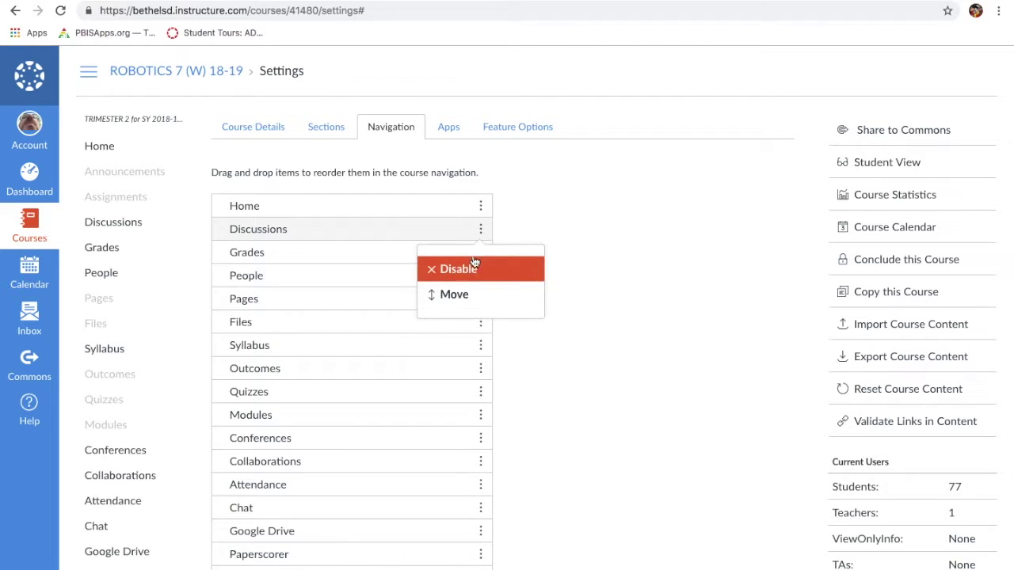
left_click(467, 270)
left_click(484, 260)
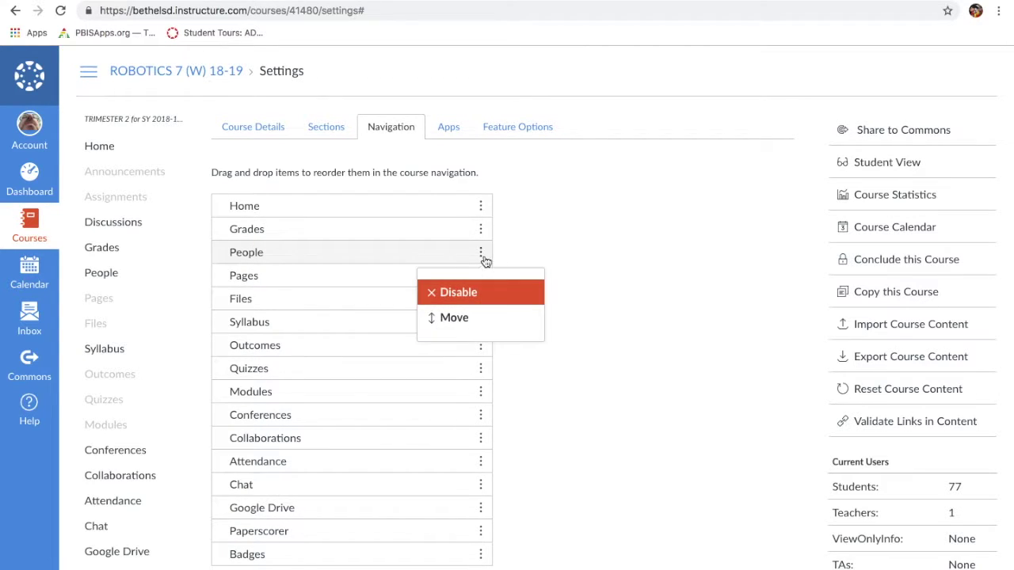
left_click(472, 292)
left_click(481, 252)
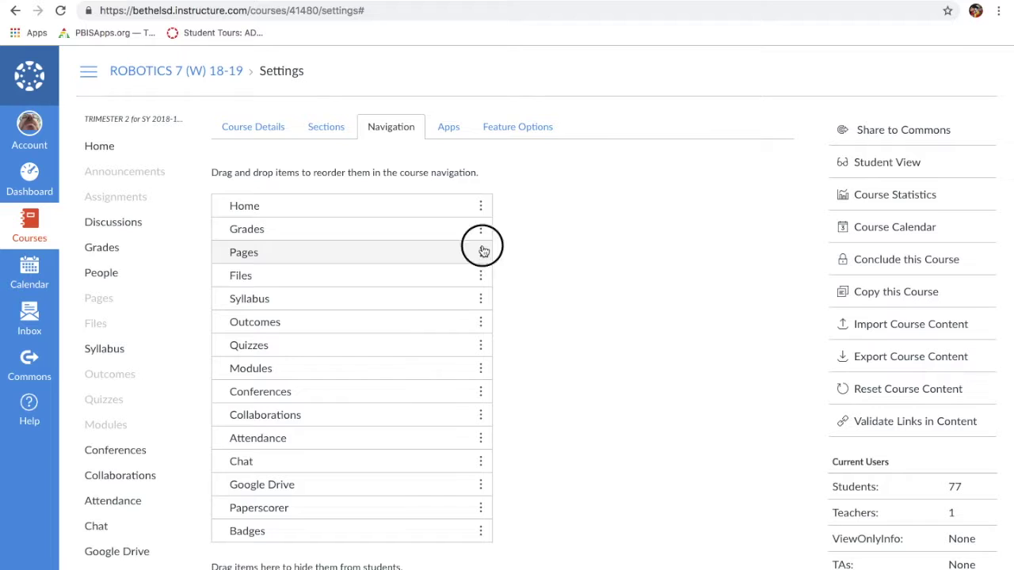
left_click(464, 293)
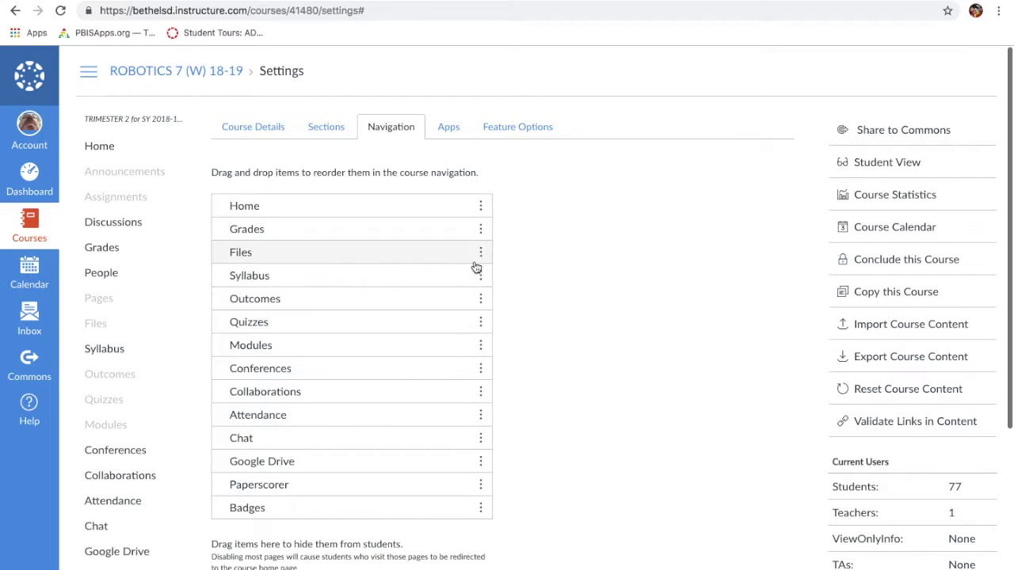
Disable Files, Syllabus, Outcomes, Quizzes, Conferences and Collaborations in the course navigation.
left_click(480, 252)
left_click(464, 293)
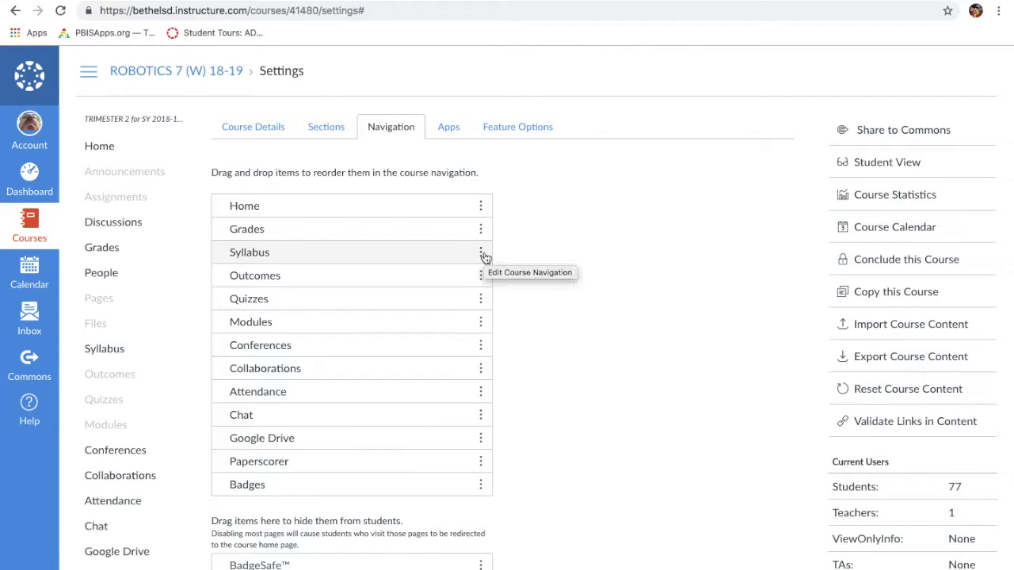
left_click(481, 254)
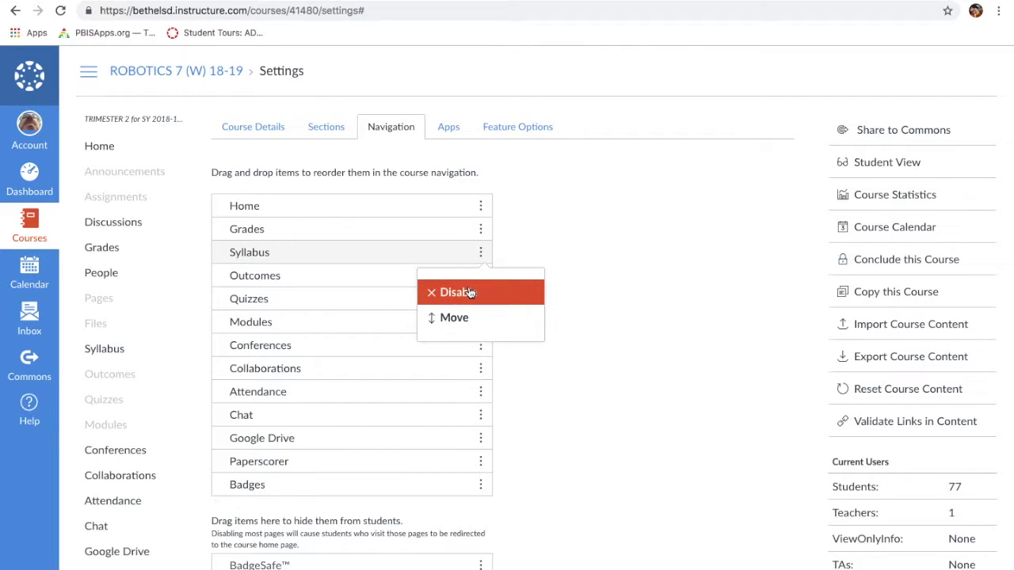
left_click(469, 293)
left_click(482, 254)
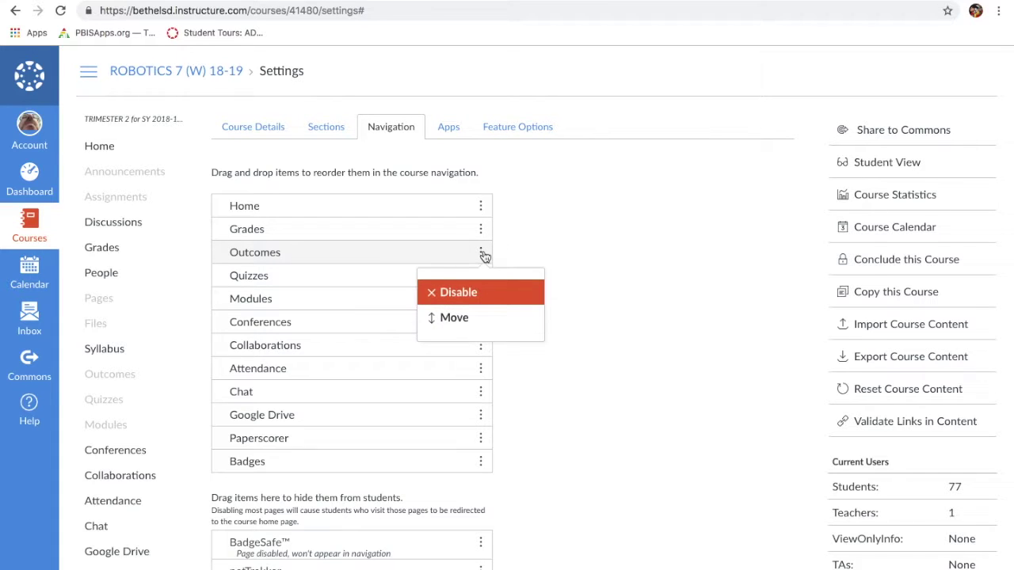
left_click(467, 292)
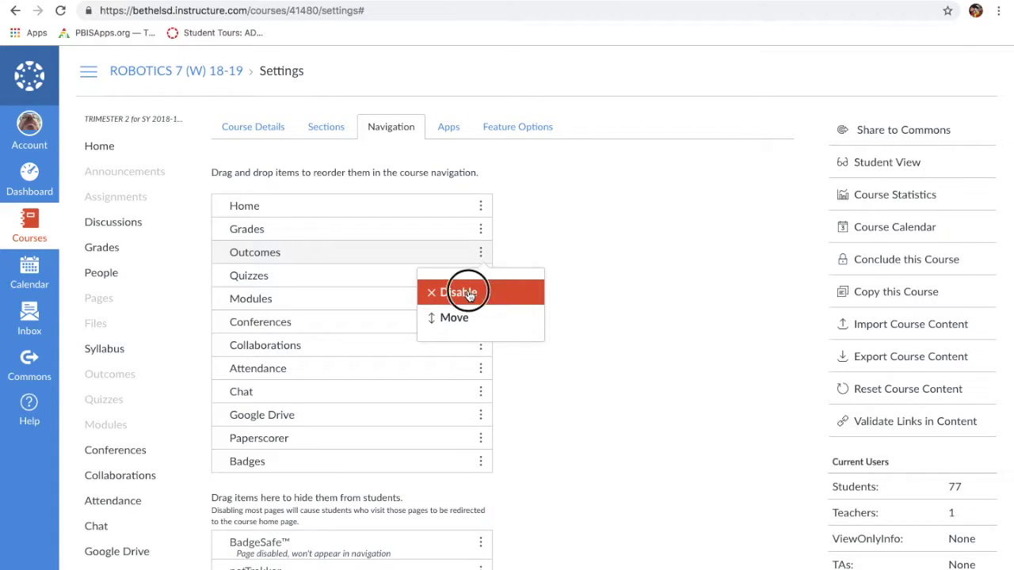
left_click(483, 251)
left_click(468, 293)
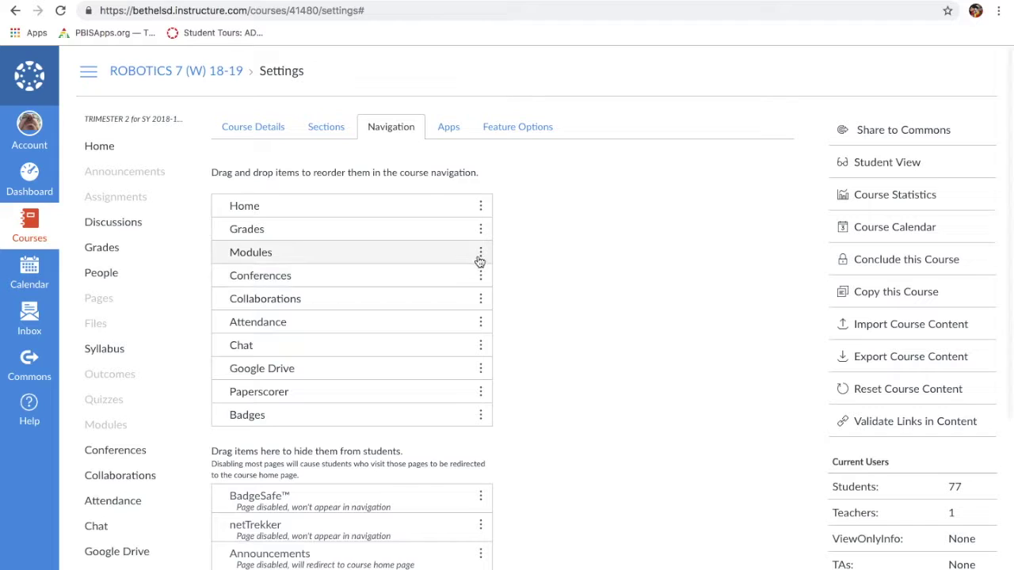
left_click(480, 275)
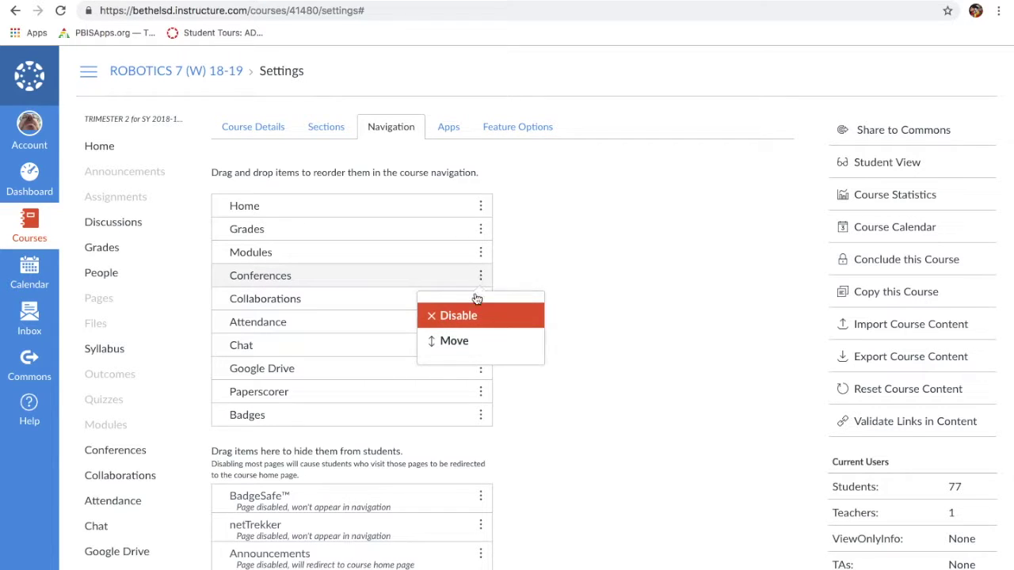
left_click(448, 316)
left_click(481, 276)
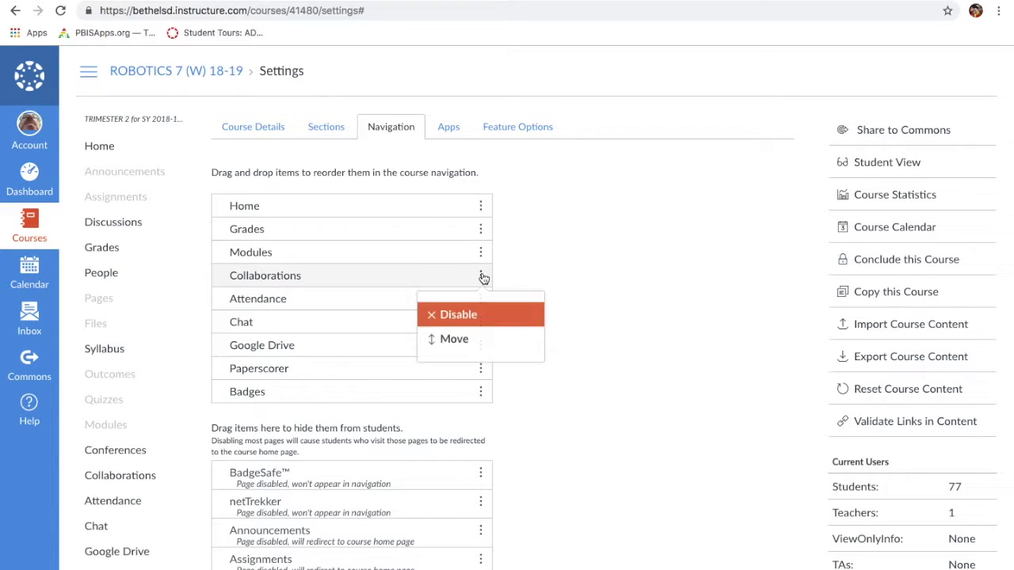
left_click(462, 317)
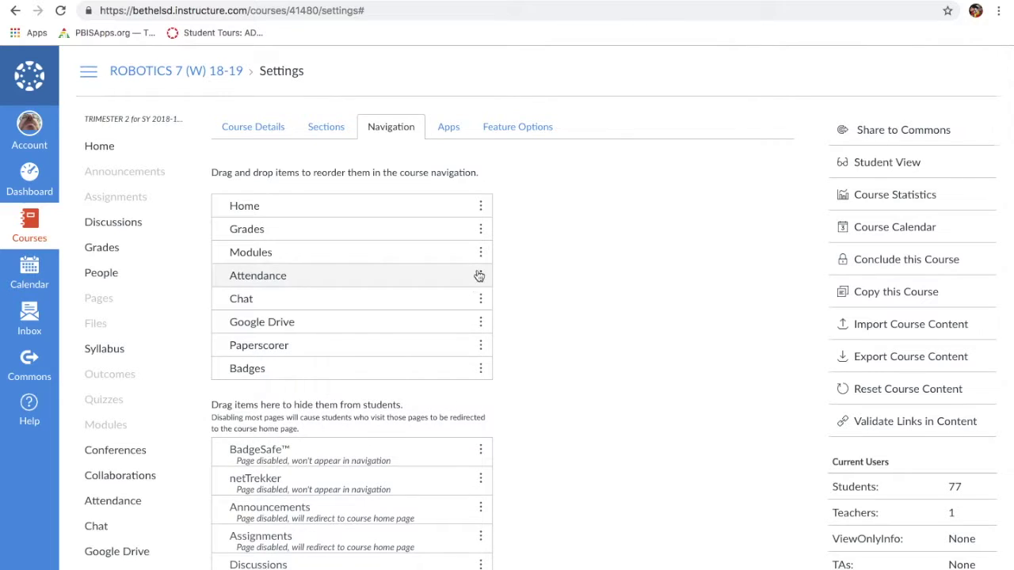
Disable Attendance, Chat, Google Drive, Paperscorer and Badges in the course navigation.
left_click(480, 276)
left_click(464, 316)
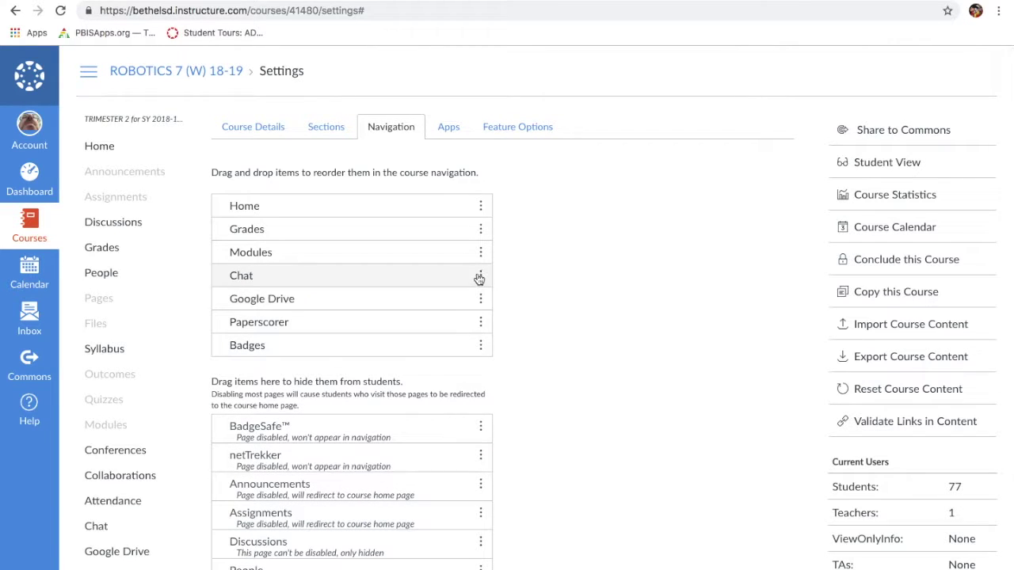
left_click(480, 276)
left_click(474, 315)
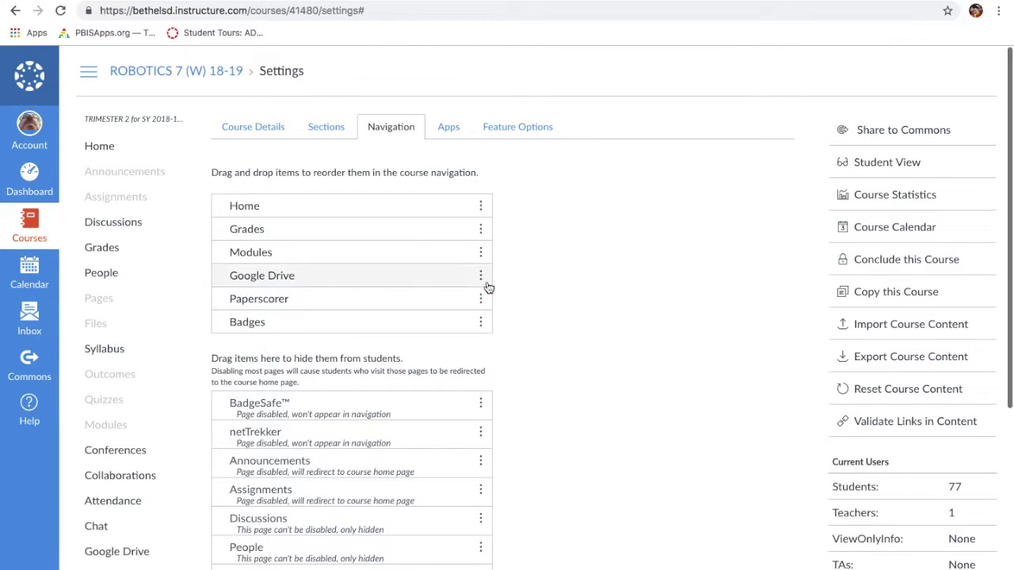
left_click(480, 276)
left_click(476, 316)
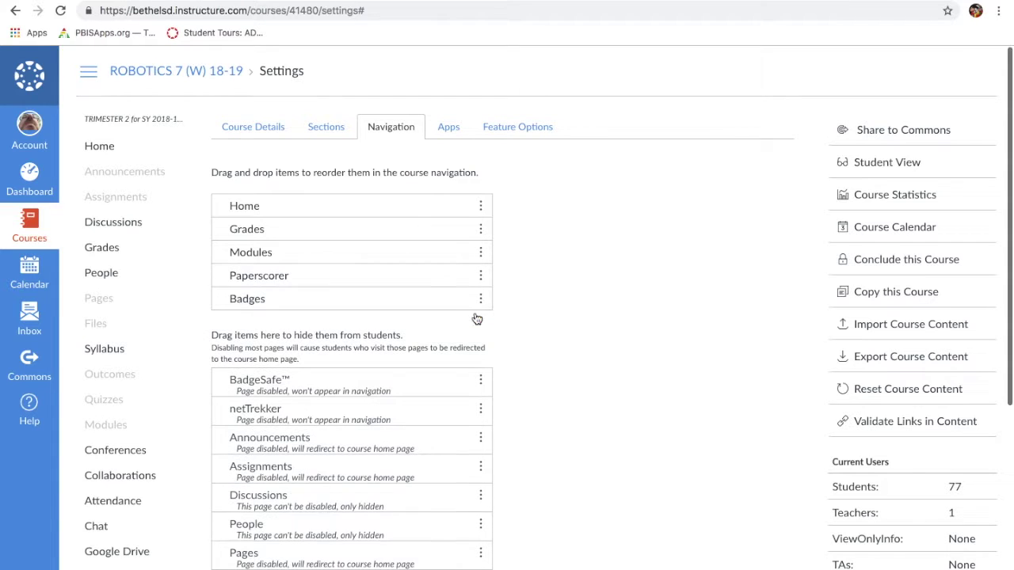
left_click(480, 275)
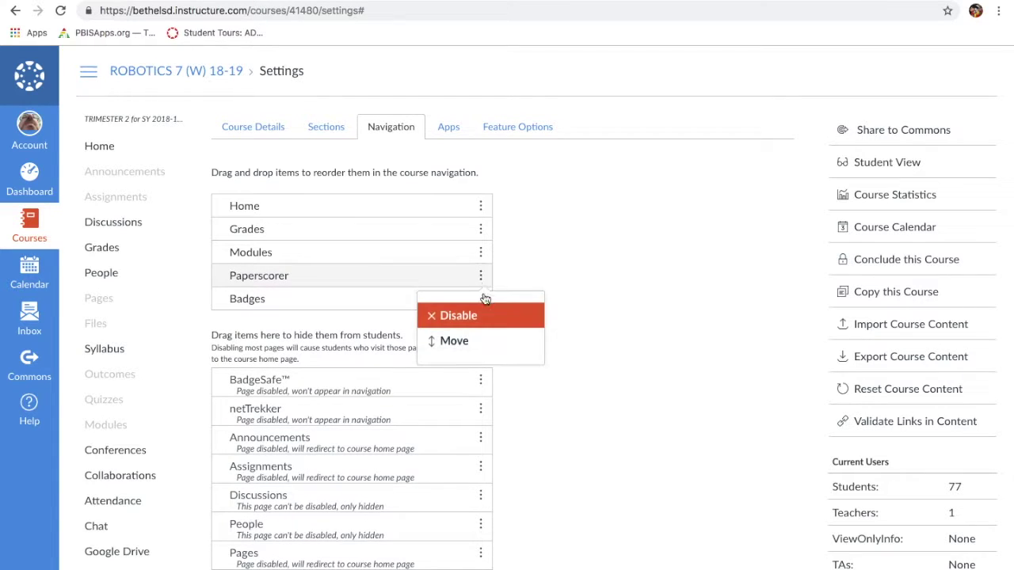
left_click(481, 317)
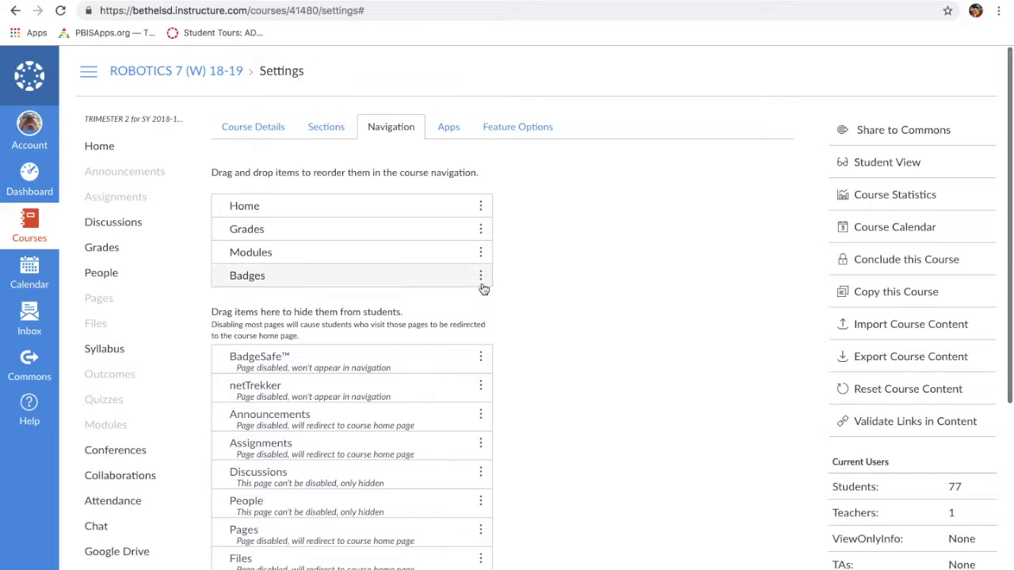
left_click(480, 276)
left_click(473, 316)
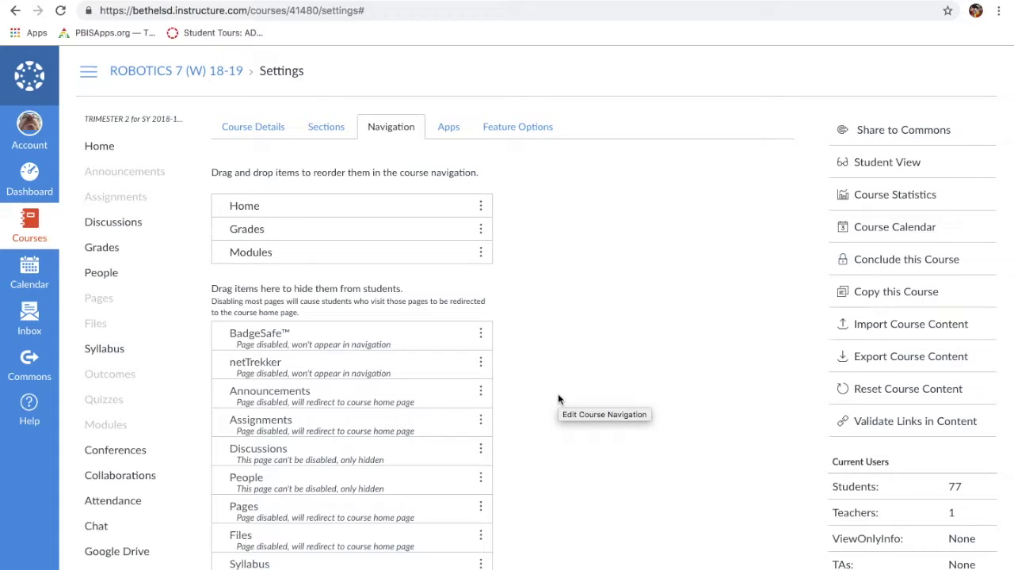
Save the trimmed course navigation of Home, Grades and Modules.
scroll(557, 395, "down", 5)
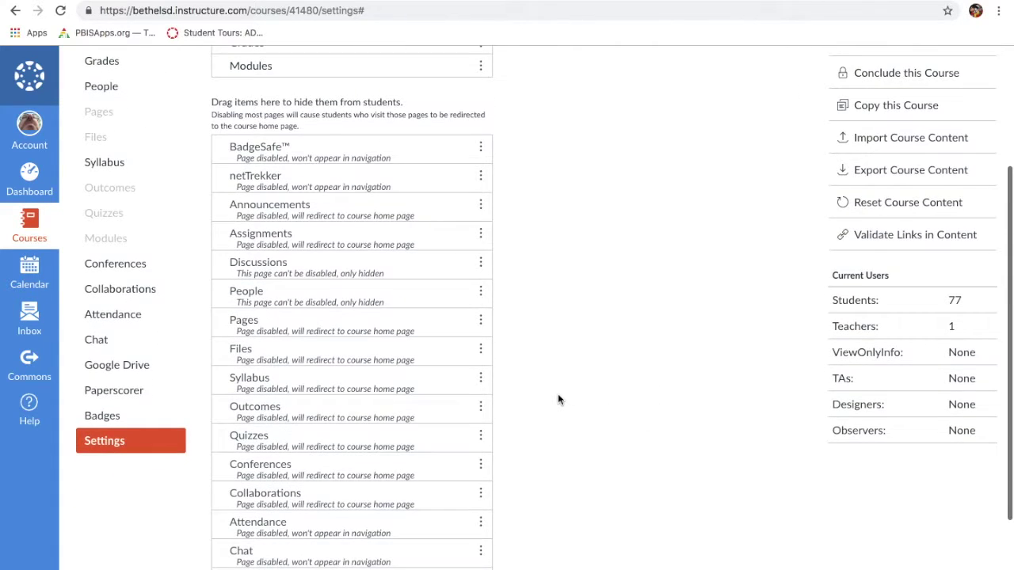
scroll(557, 399, "down", 3)
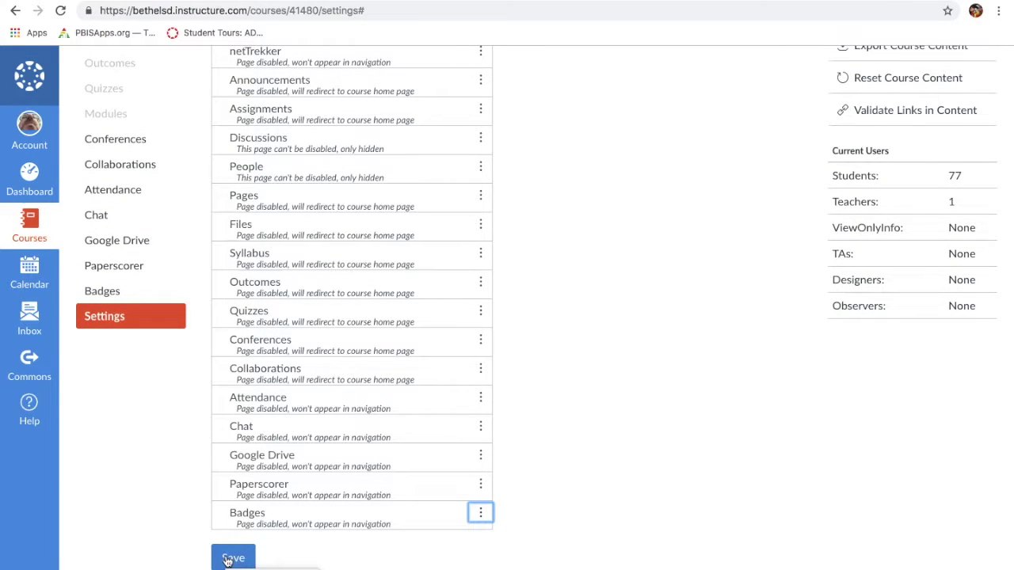
left_click(227, 560)
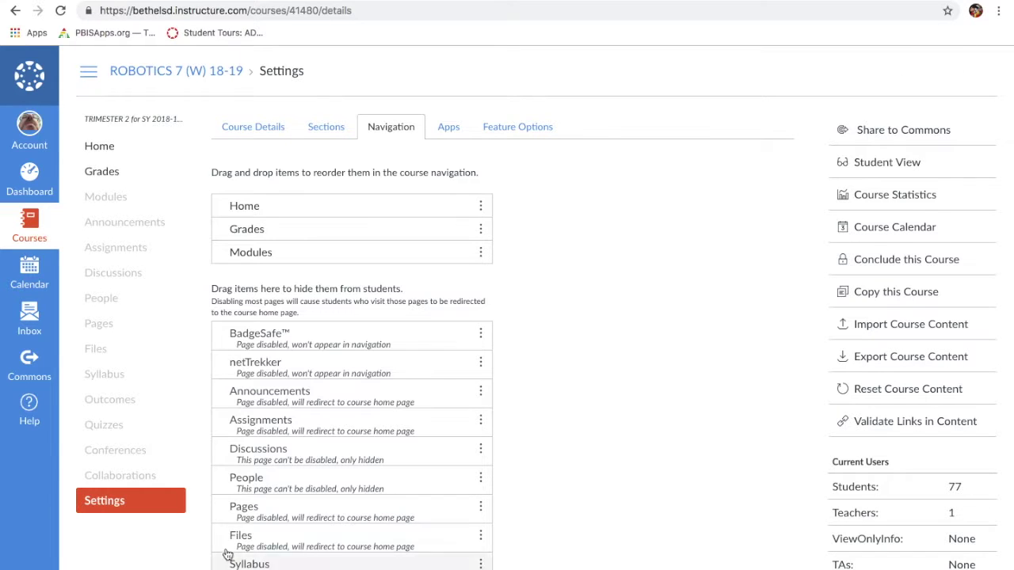
Review the ROBOTICS 7 (W) 18-19 Course Details settings, then return to the course home.
left_click(261, 130)
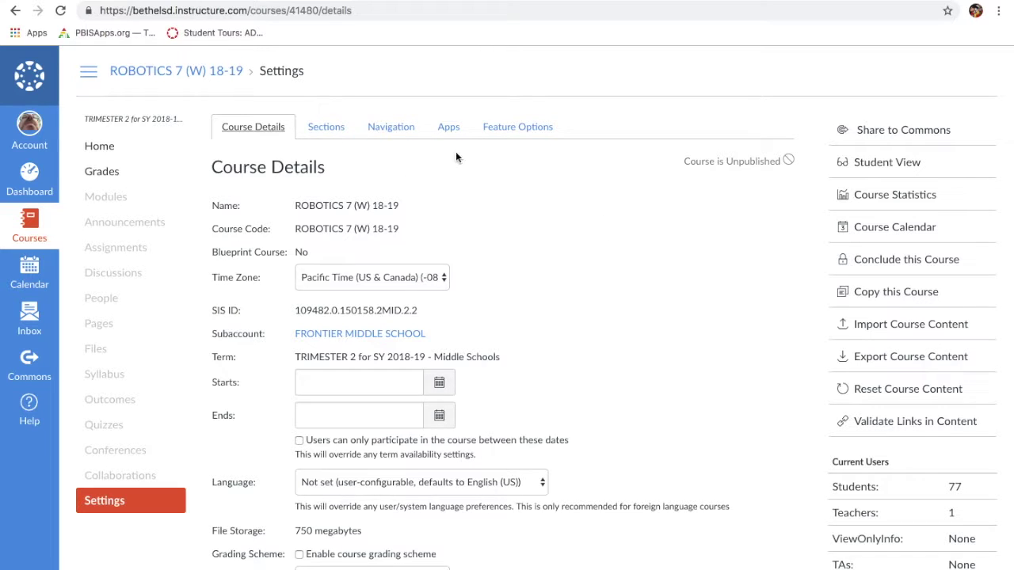
scroll(538, 243, "down", 6)
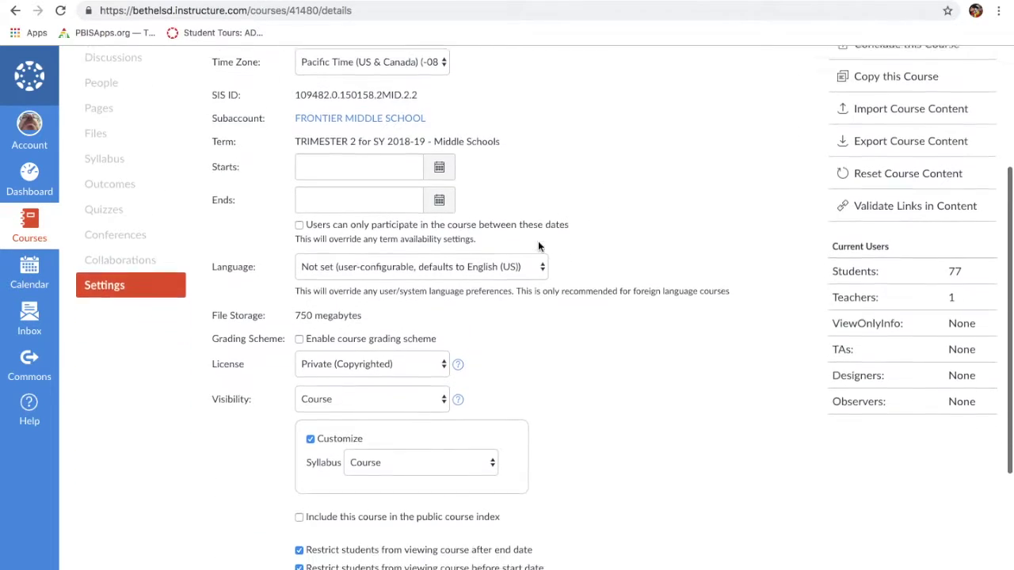
scroll(538, 242, "up", 4)
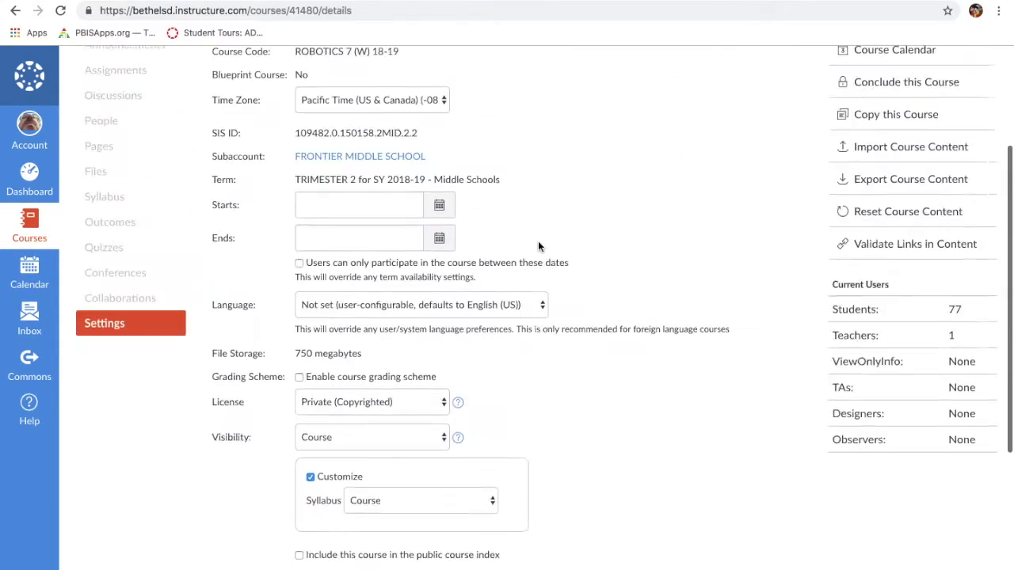
scroll(539, 244, "up", 1)
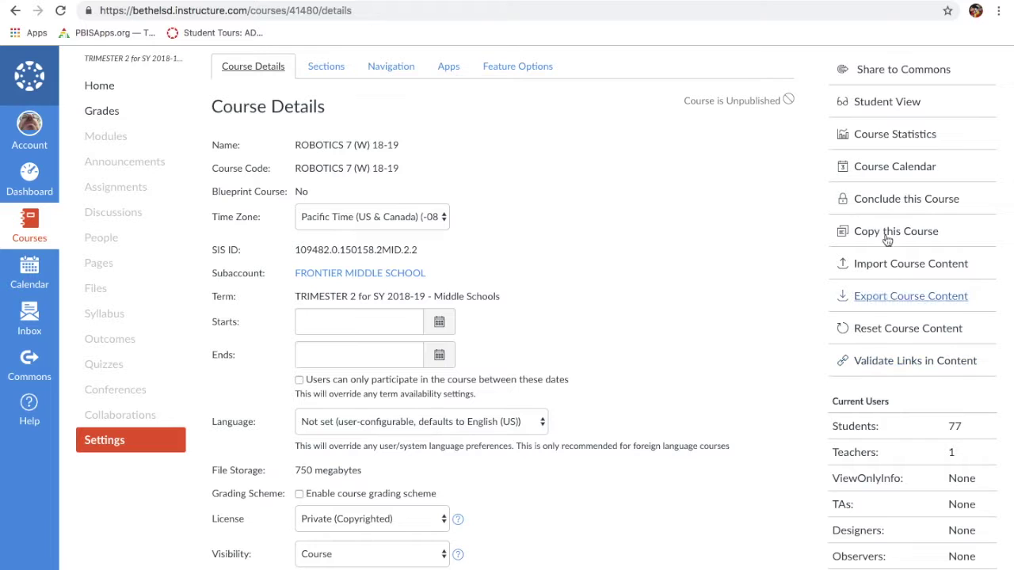
scroll(705, 293, "up", 1)
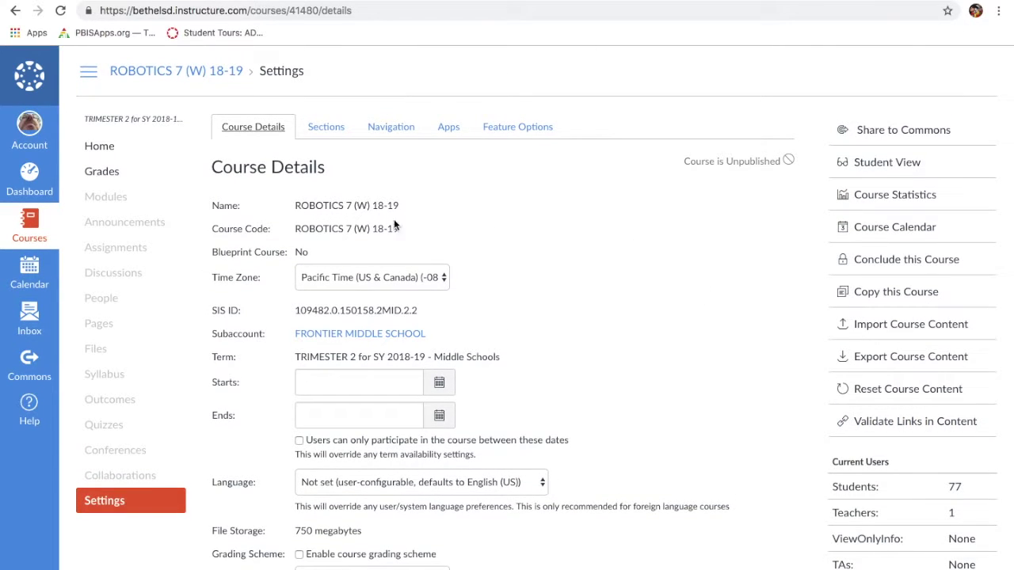
left_click(97, 148)
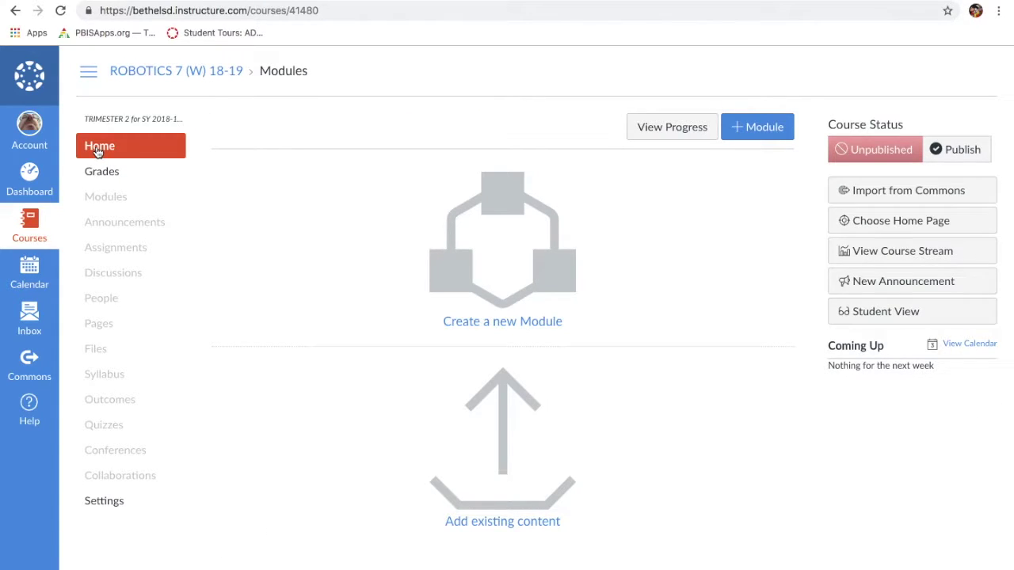
Add a module named 'Starter Information - Syllabus' to the course.
left_click(490, 260)
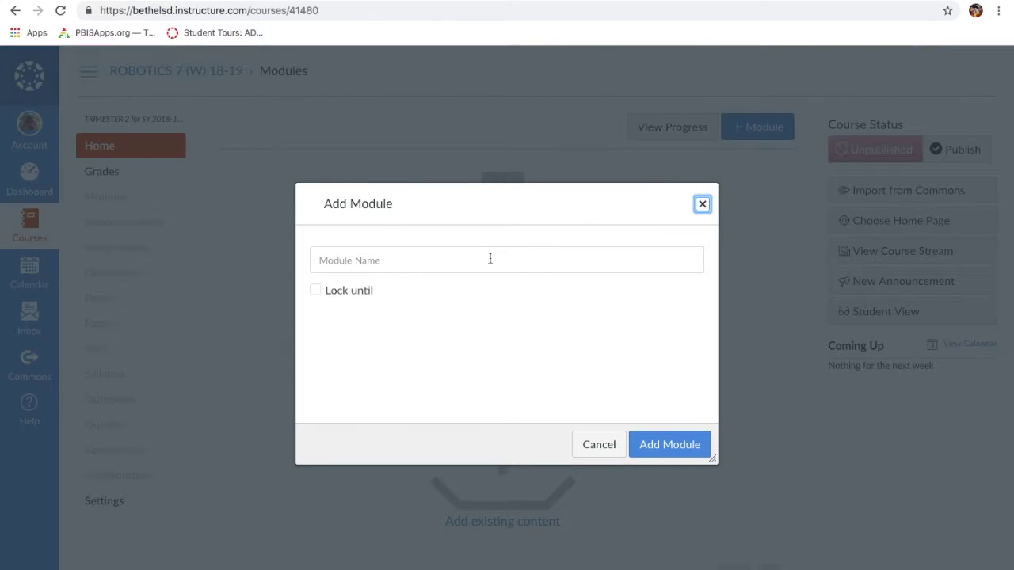
left_click(490, 260)
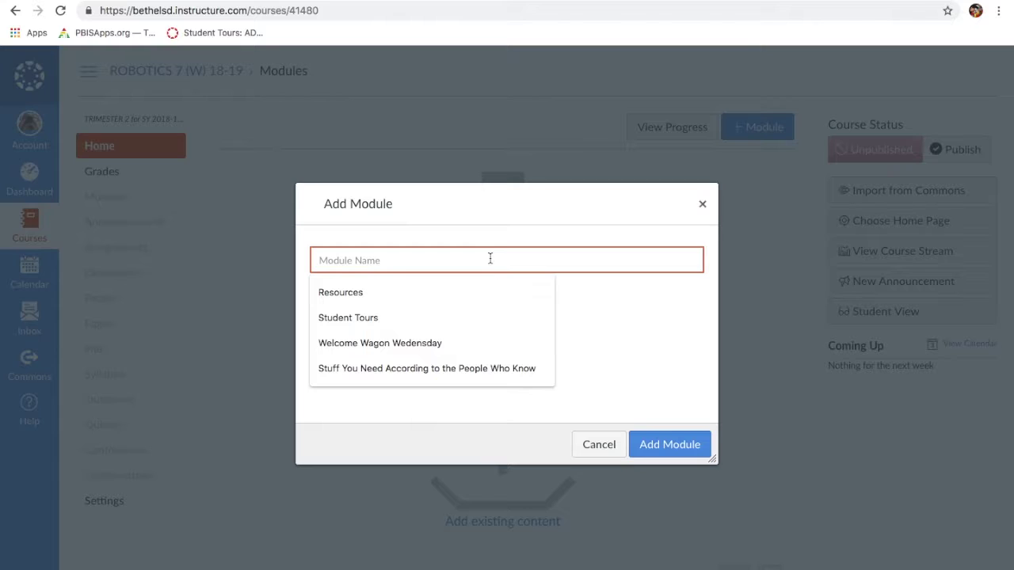
type("Starter ")
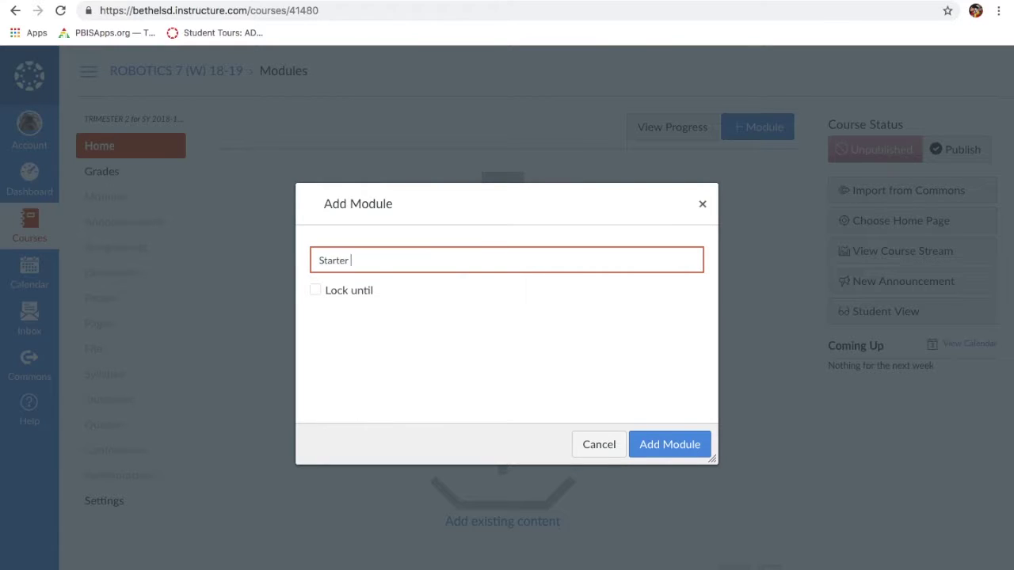
type("Information - Syllabus")
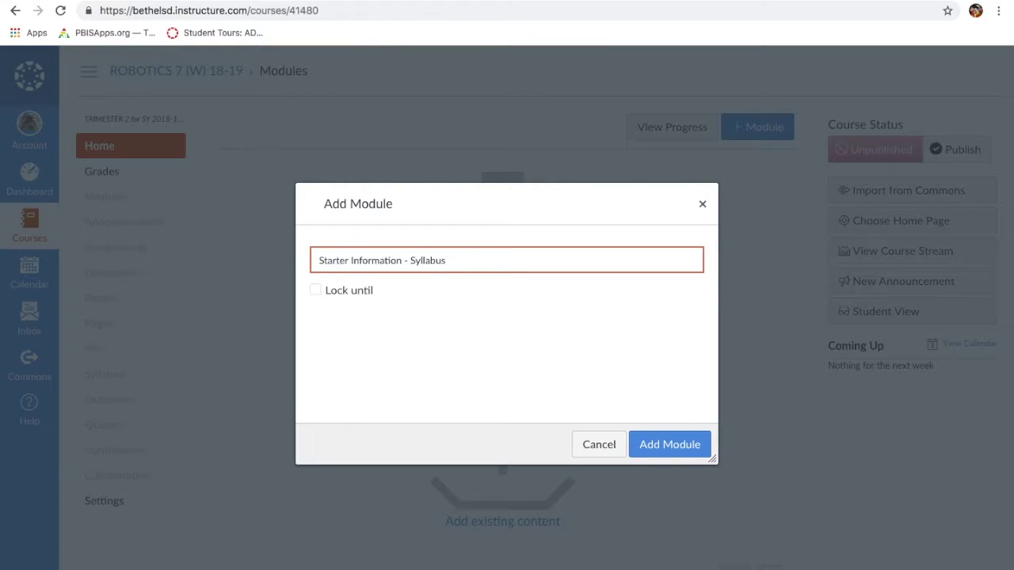
left_click(664, 442)
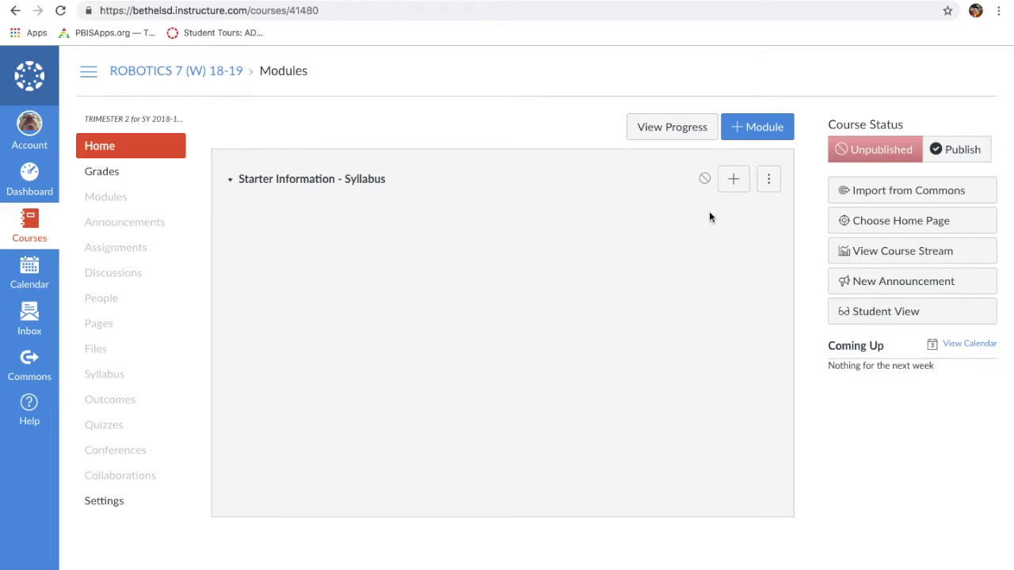
Publish the module and the course, and set Course Modules as the home page.
left_click(705, 179)
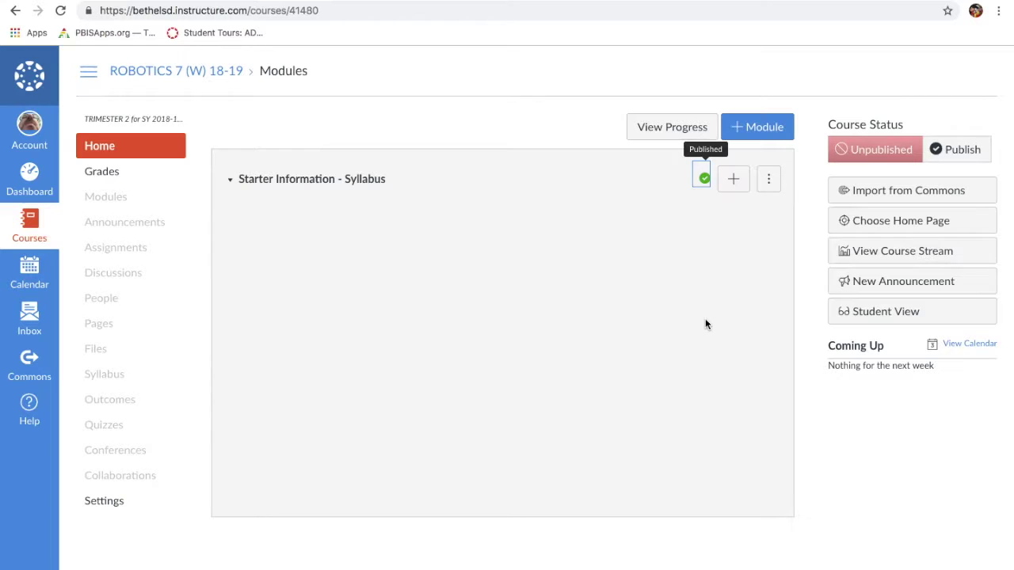
left_click(968, 152)
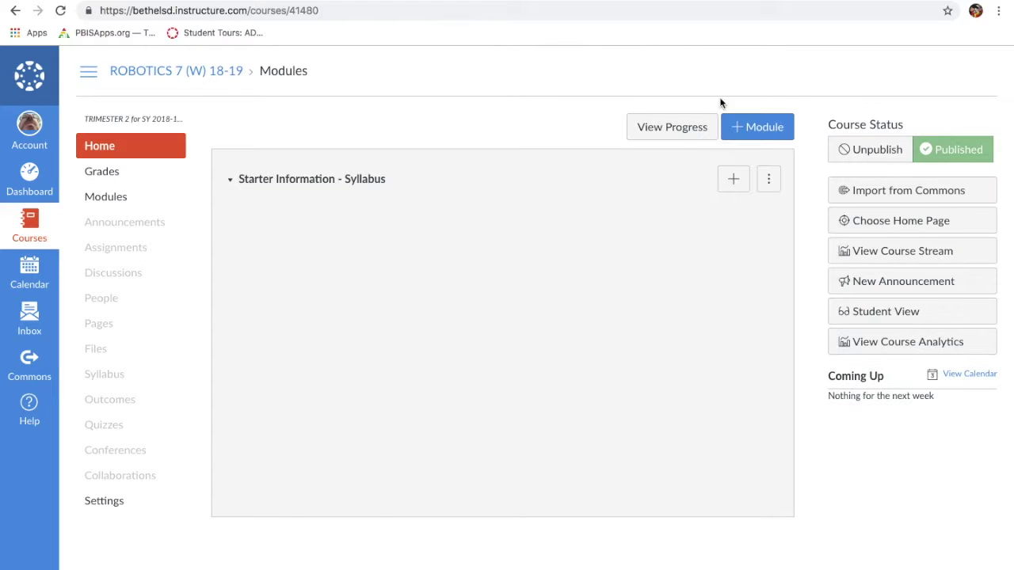
left_click(875, 221)
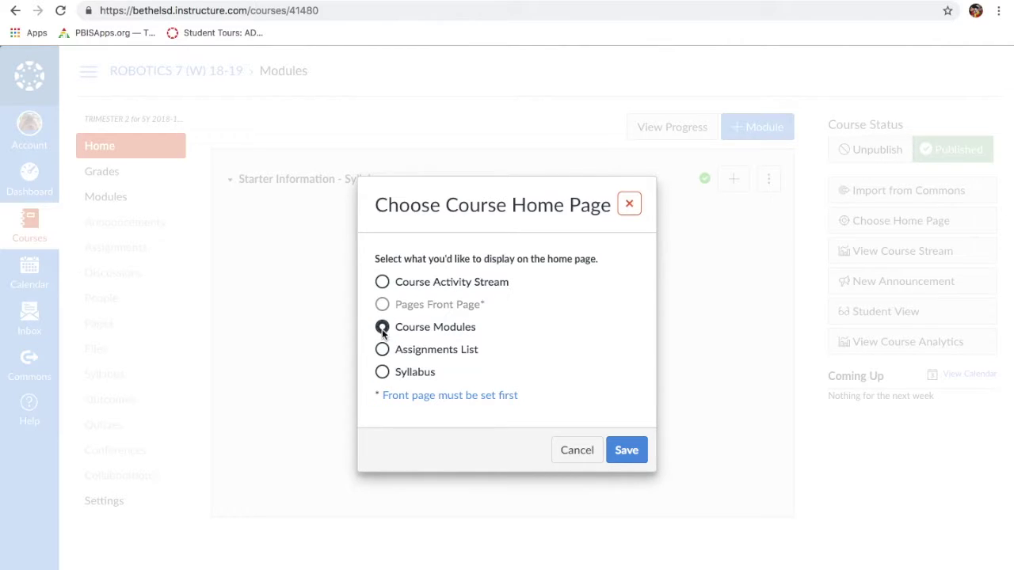
left_click(625, 455)
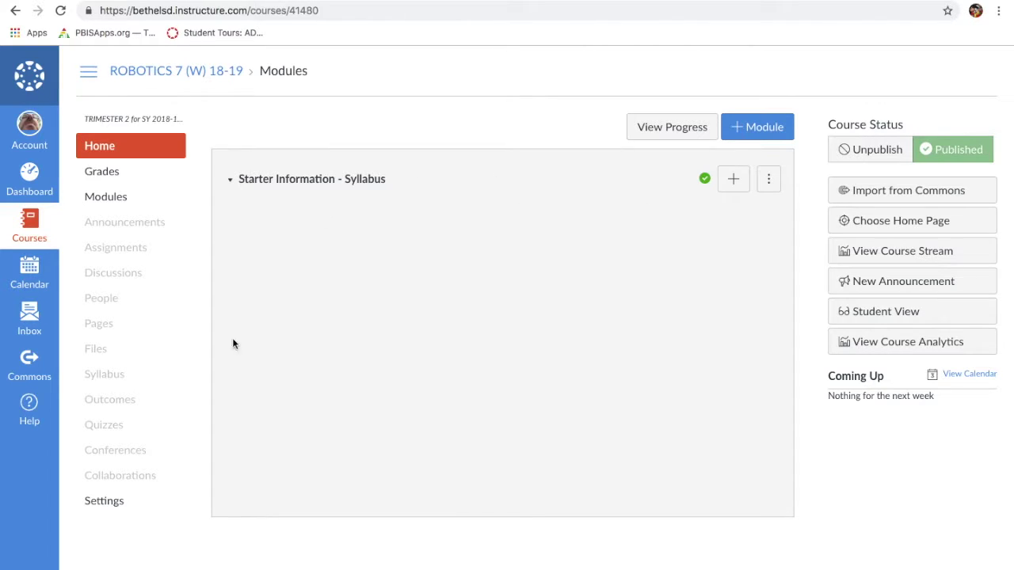
left_click(733, 179)
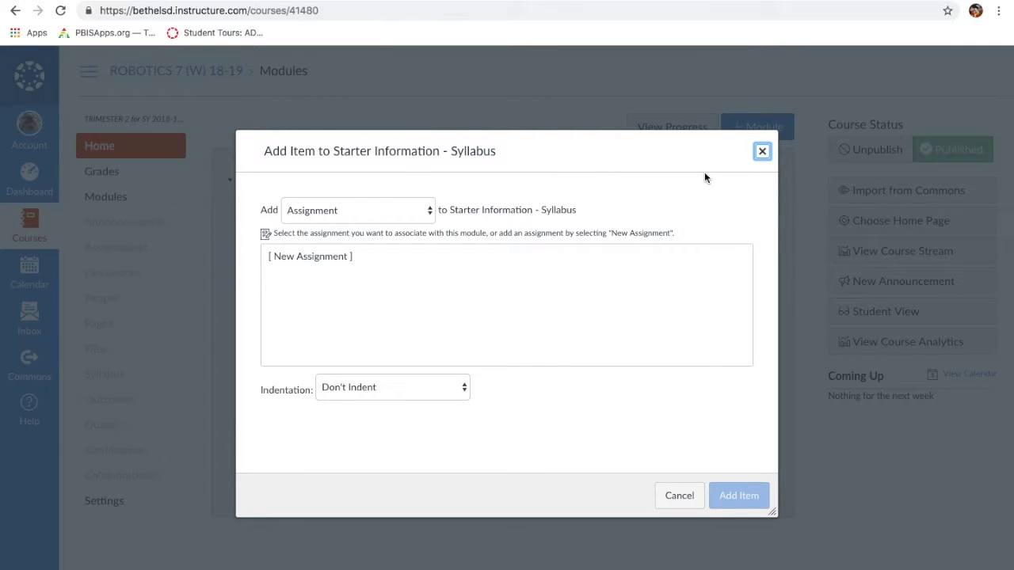
Set up a new File item upload for the Starter Information - Syllabus module.
left_click(432, 209)
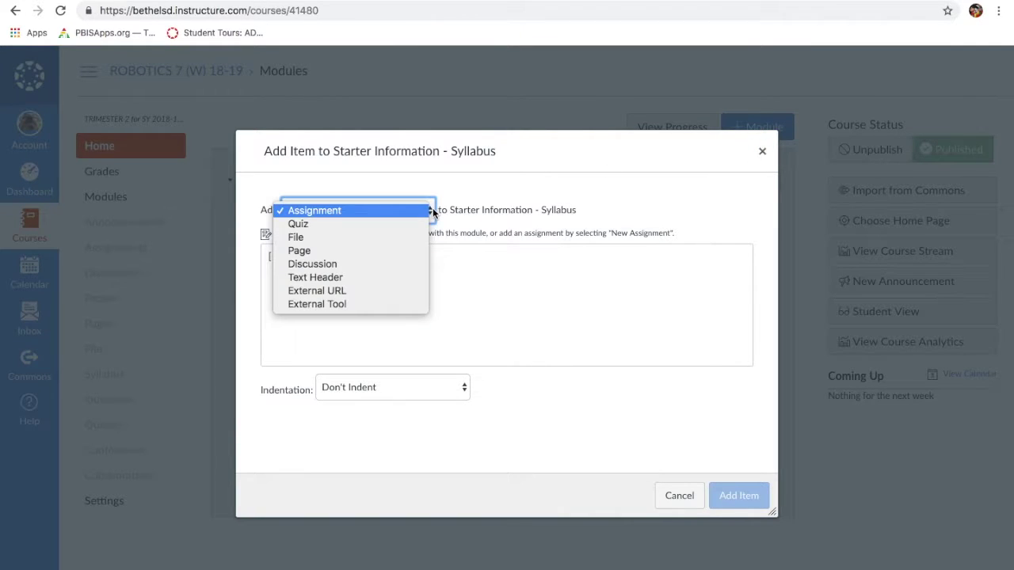
left_click(402, 234)
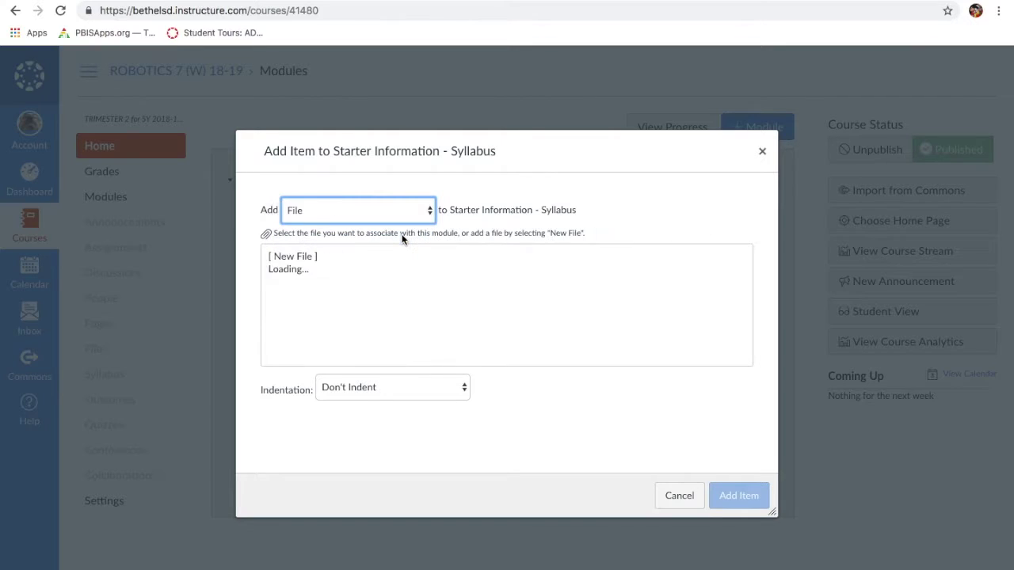
left_click(301, 257)
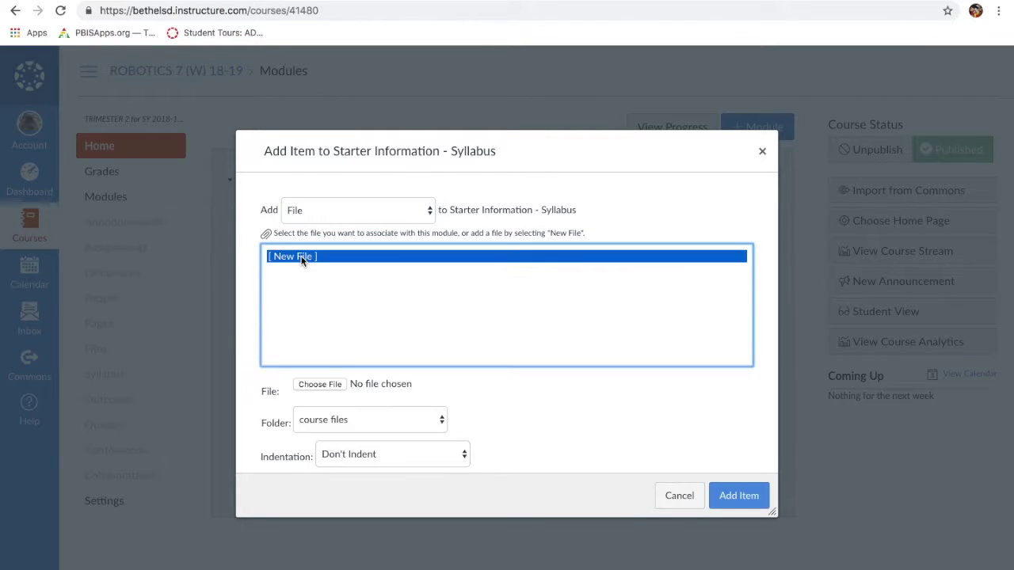
left_click(321, 385)
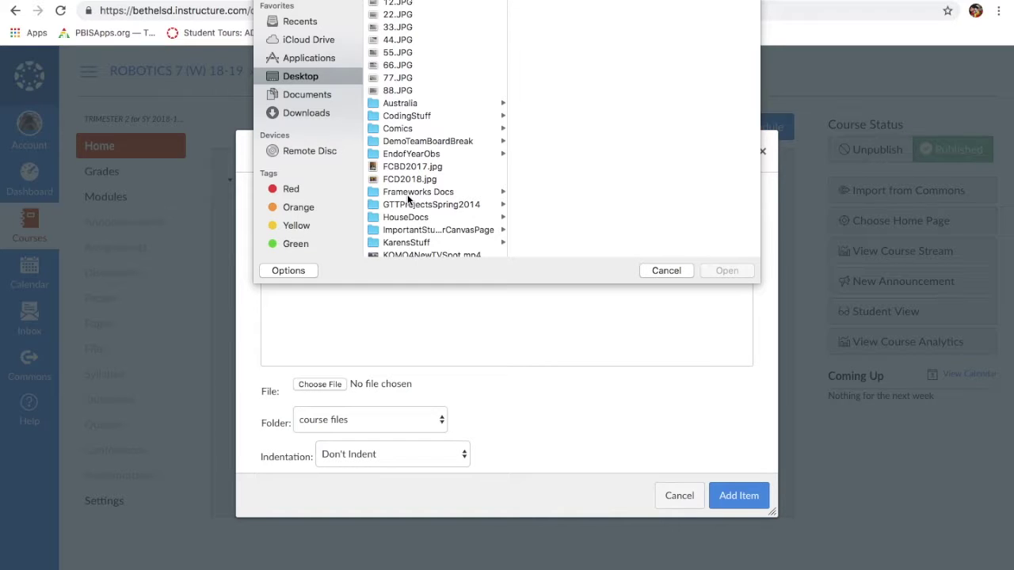
Pick Robotics' Syllabus.docx from its folder and add it to the module.
scroll(407, 194, "down", 3)
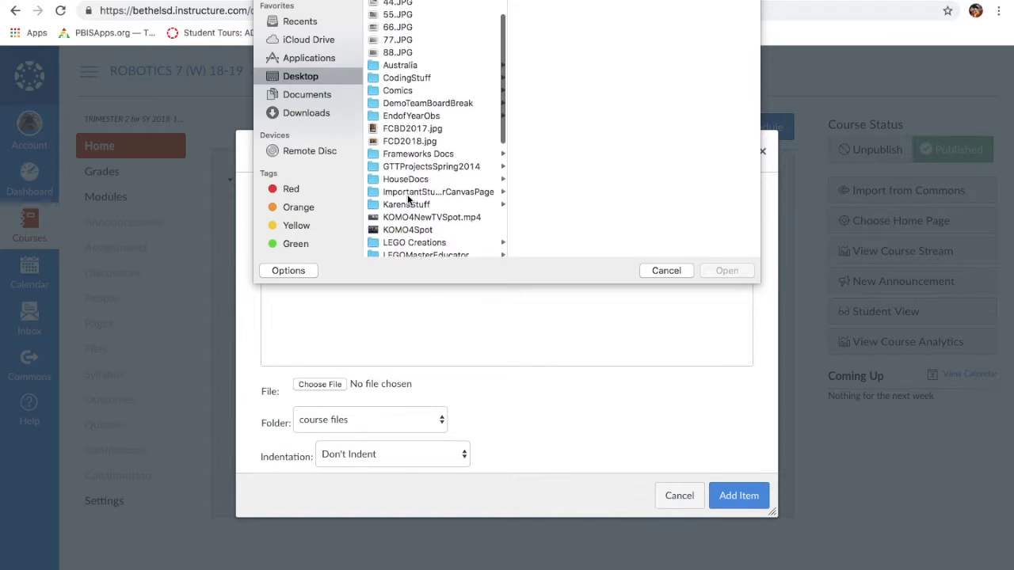
scroll(408, 194, "down", 10)
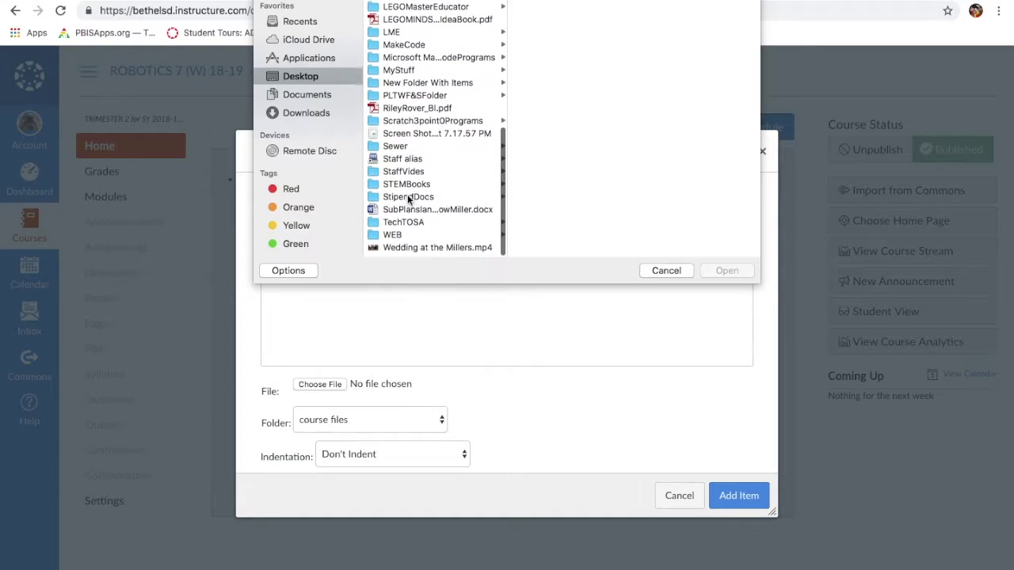
scroll(408, 198, "up", 1)
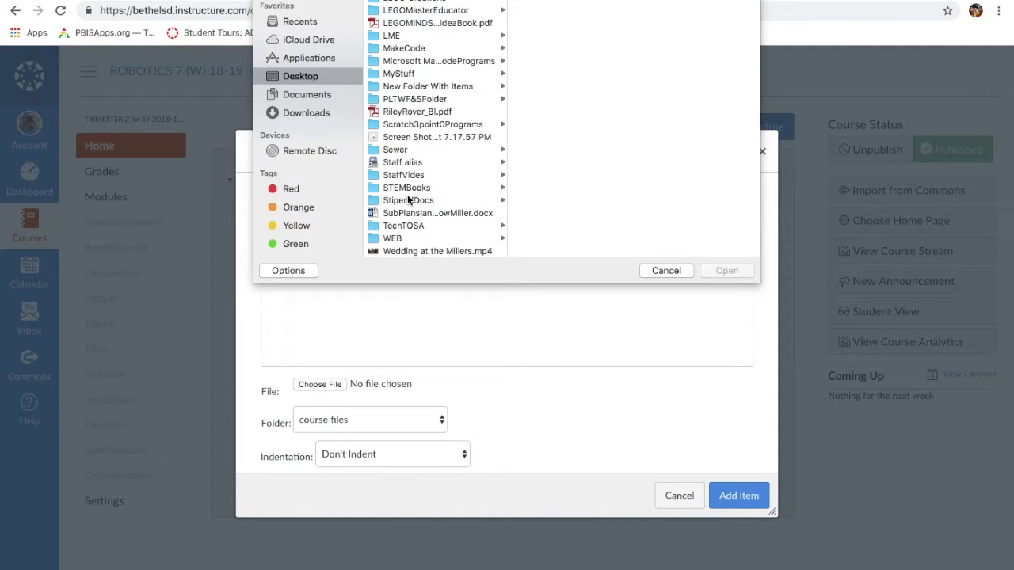
left_click(442, 85)
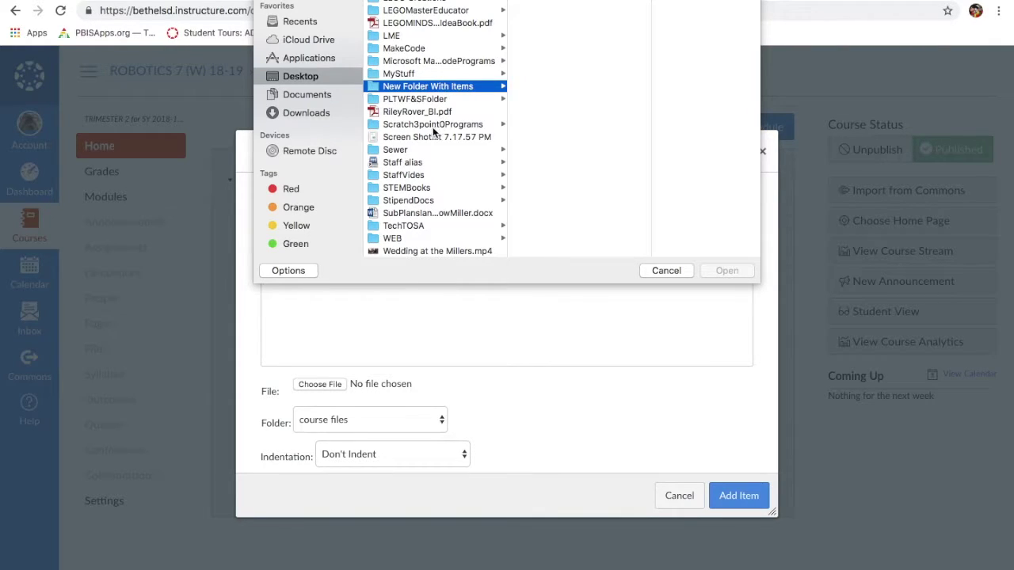
scroll(425, 126, "up", 5)
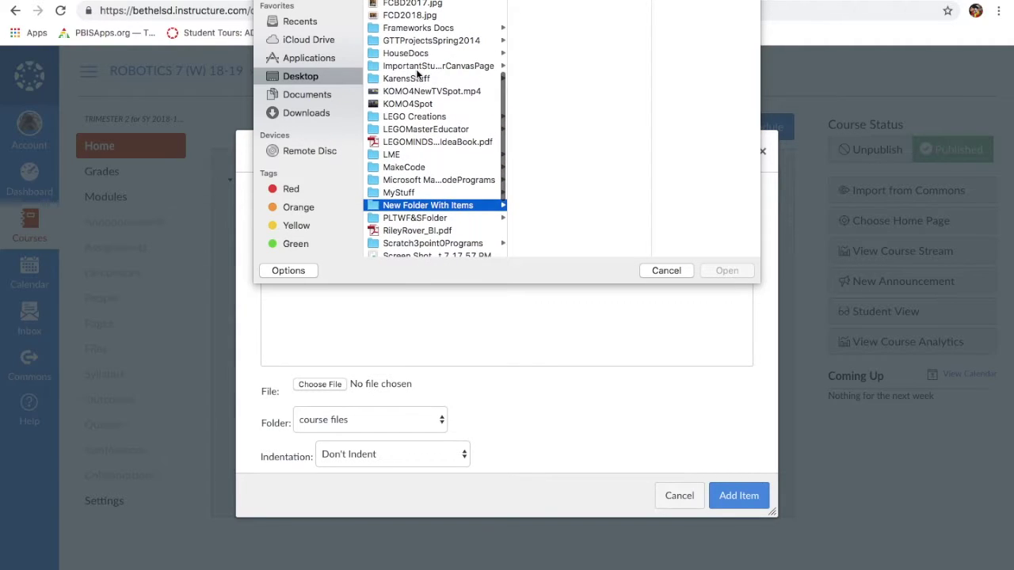
left_click(417, 68)
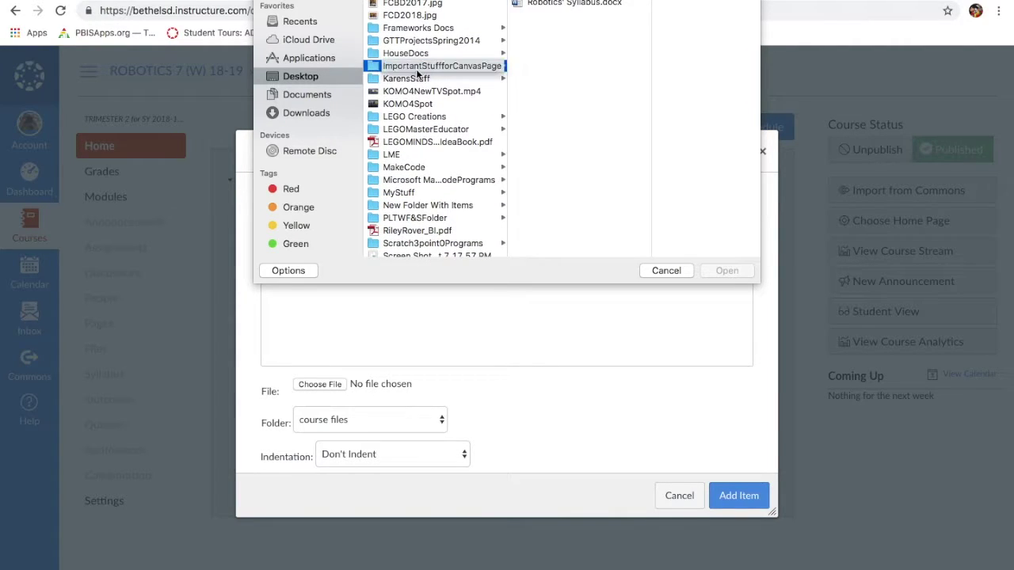
left_click(553, 5)
left_click(553, 4)
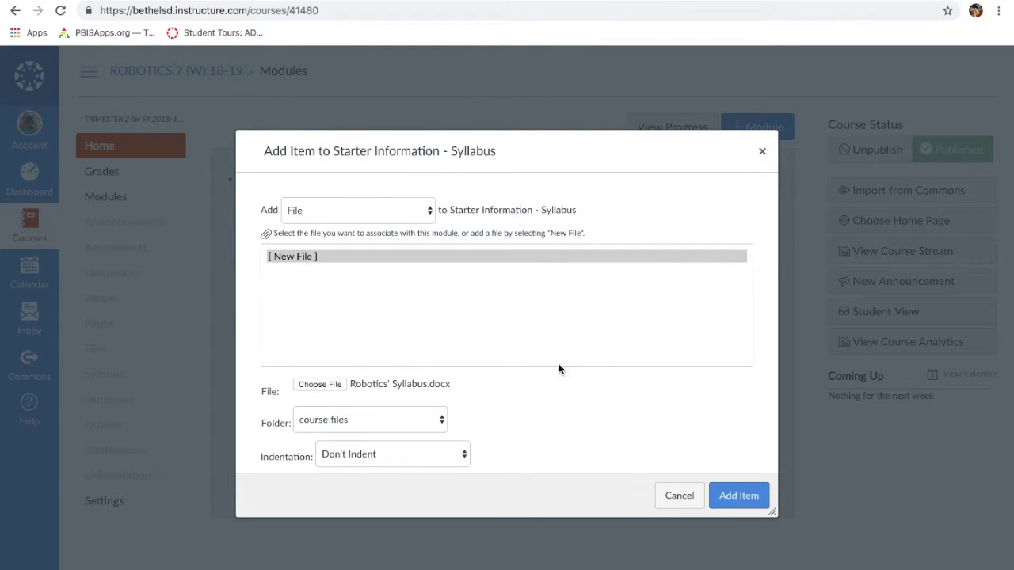
left_click(736, 496)
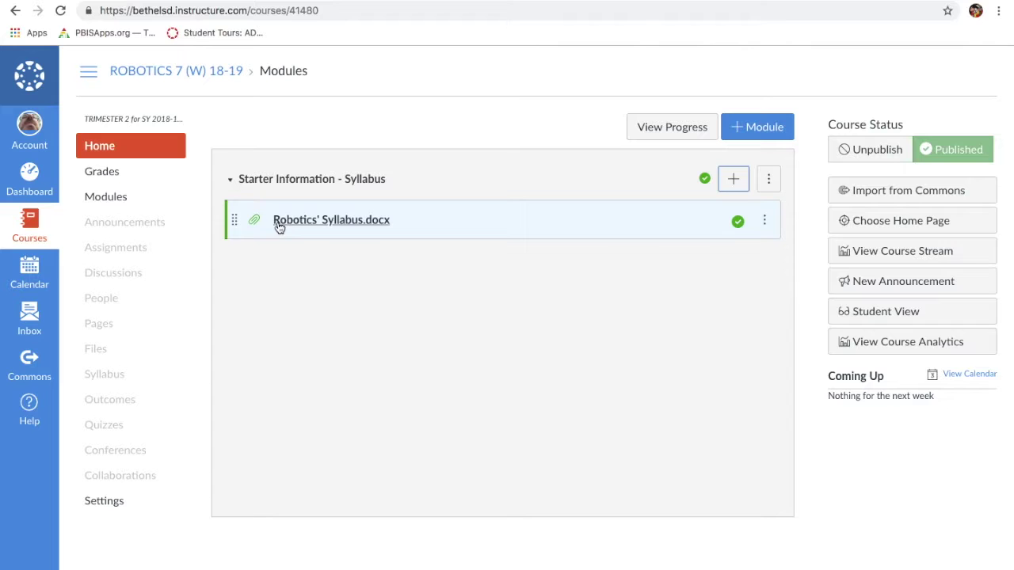
Leave the syllabus file's publish settings unchanged, then open Robotics' Syllabus.docx.
left_click(737, 221)
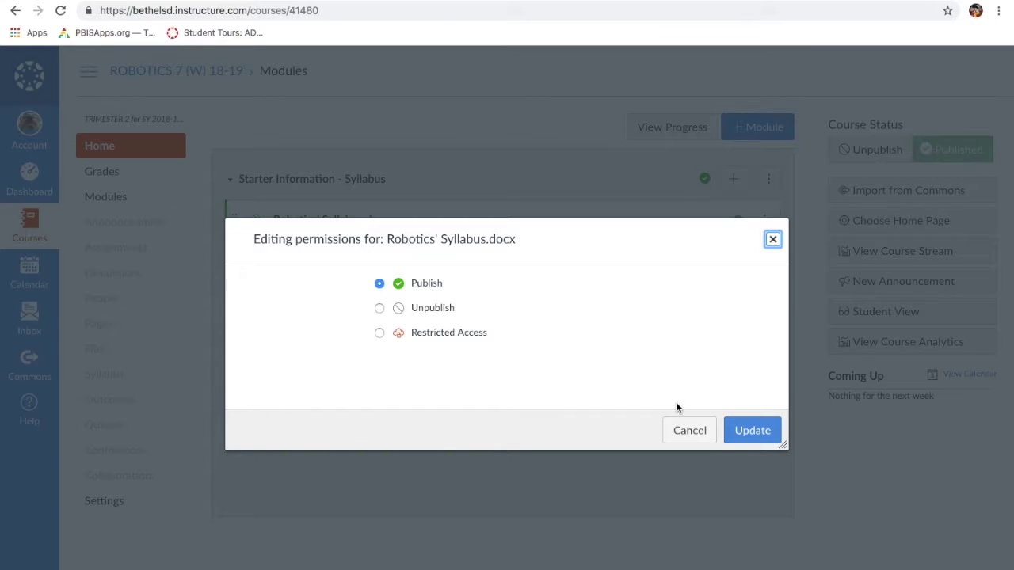
left_click(690, 434)
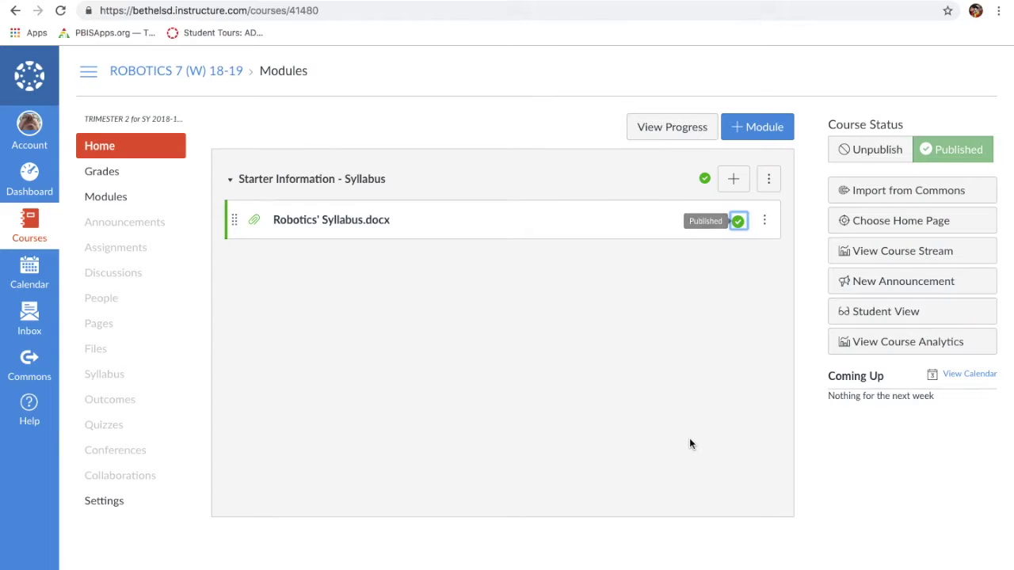
left_click(325, 221)
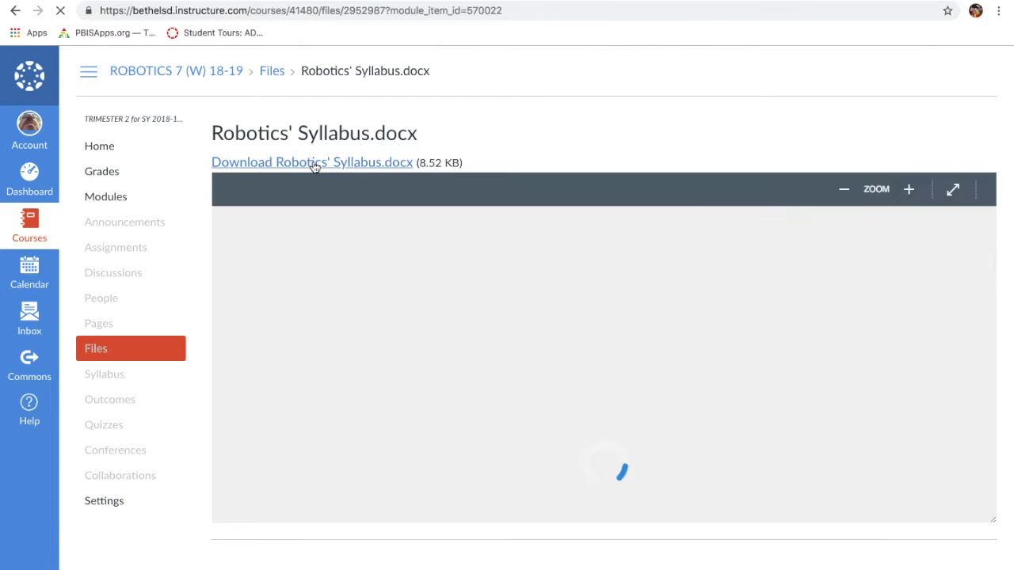
scroll(496, 431, "down", 1)
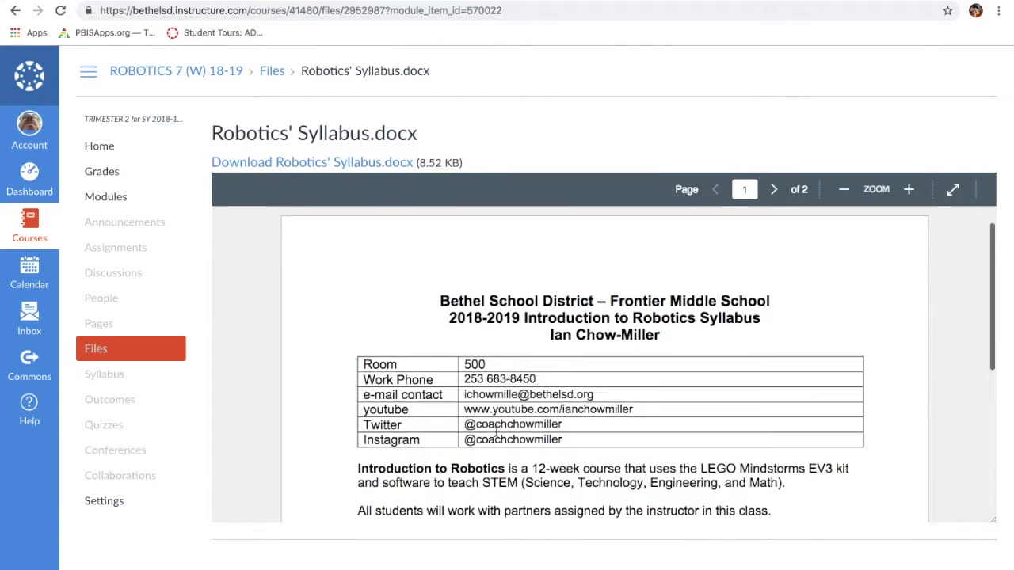
scroll(495, 432, "down", 1)
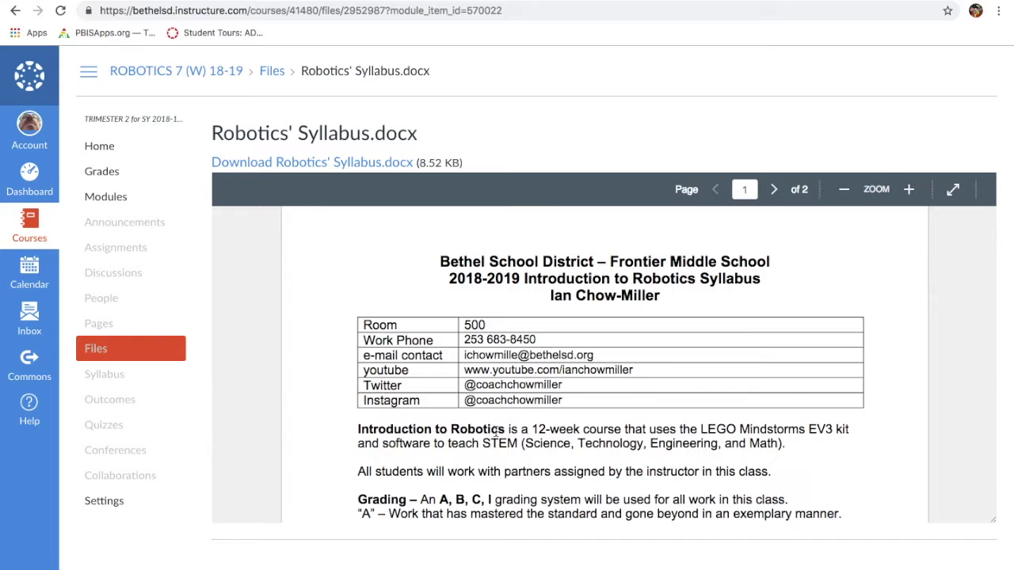
scroll(496, 432, "down", 1)
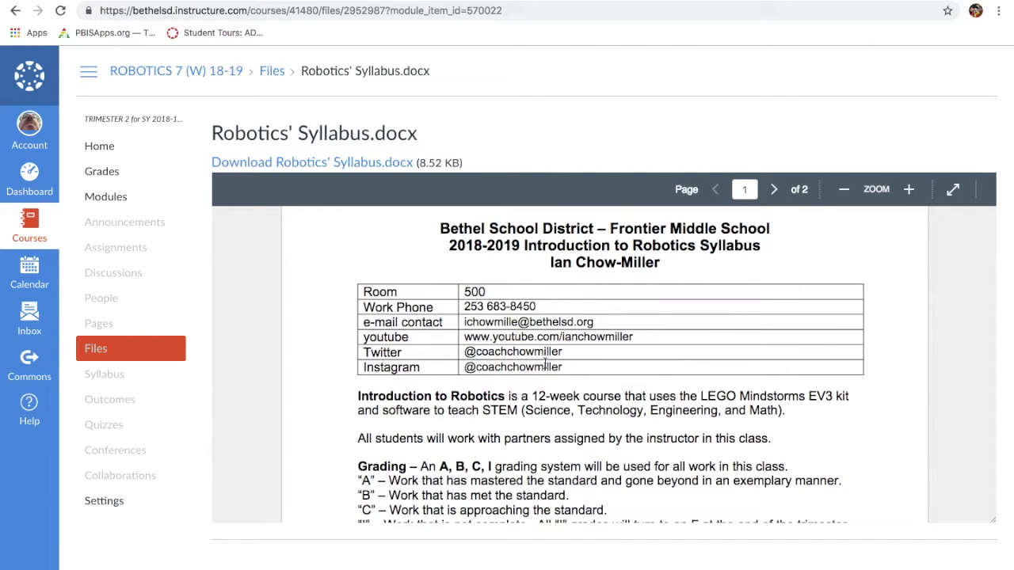
scroll(544, 365, "down", 3)
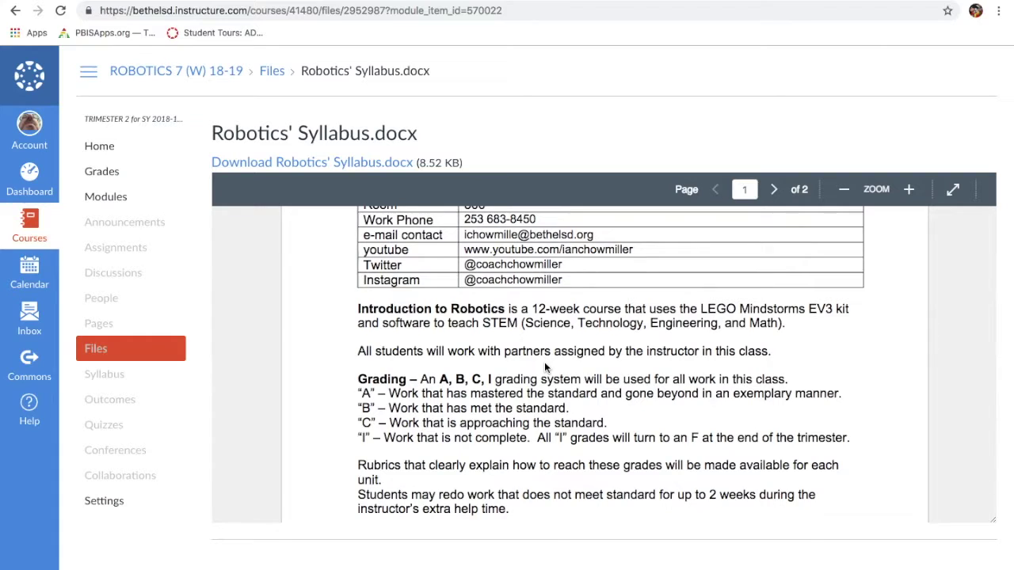
scroll(544, 366, "down", 7)
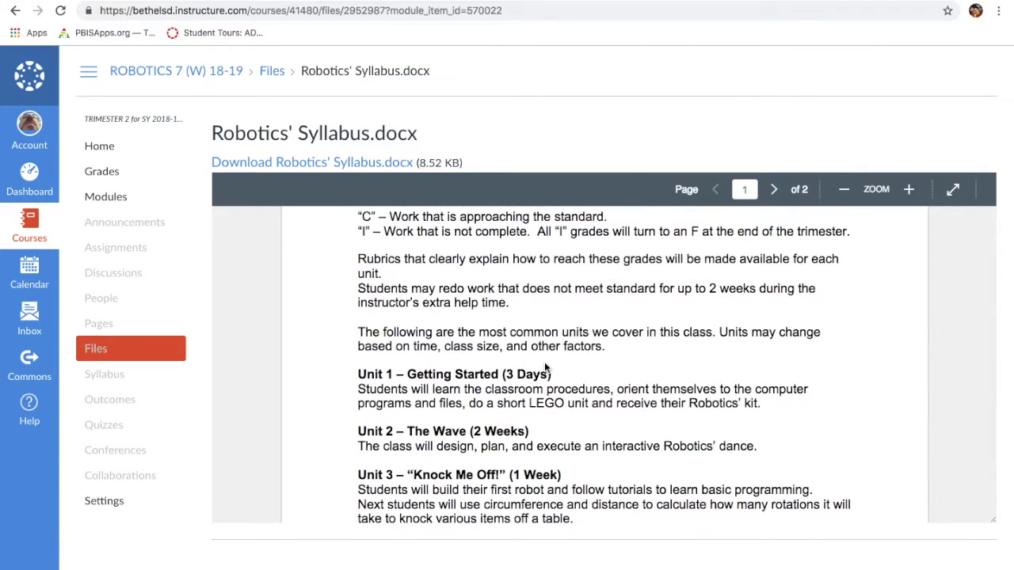
scroll(544, 366, "down", 3)
scroll(544, 368, "down", 12)
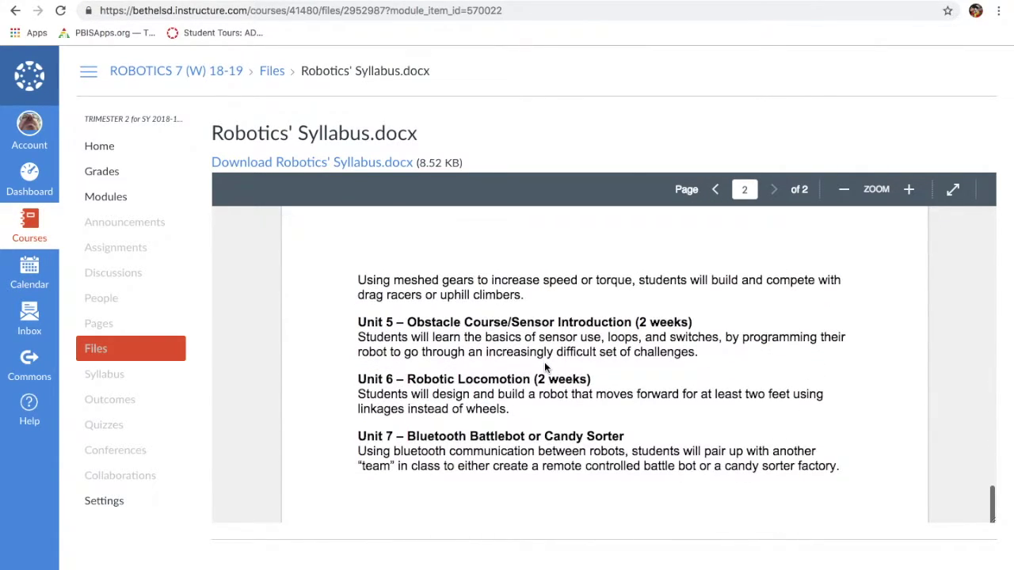
scroll(544, 362, "up", 20)
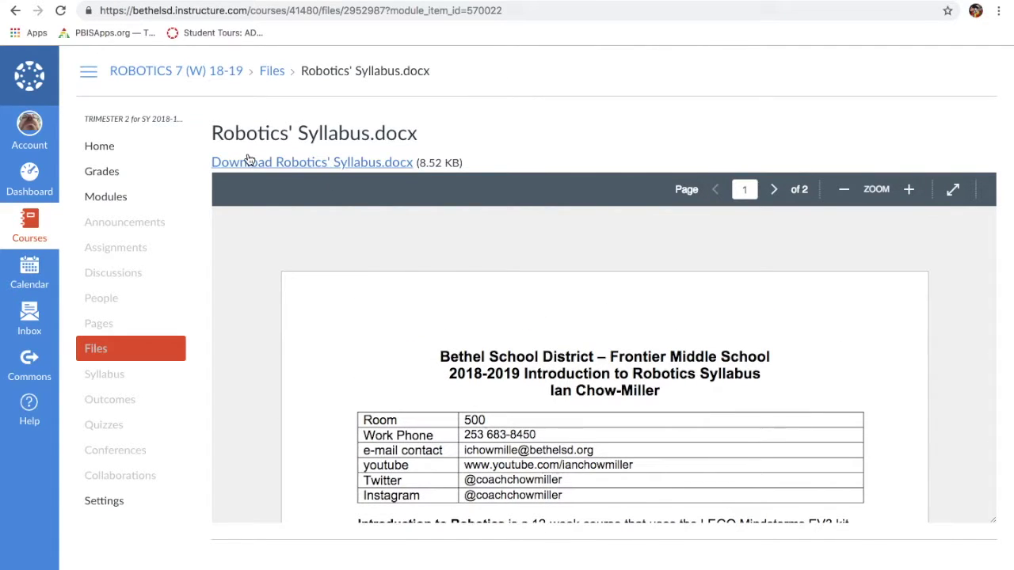
left_click(159, 72)
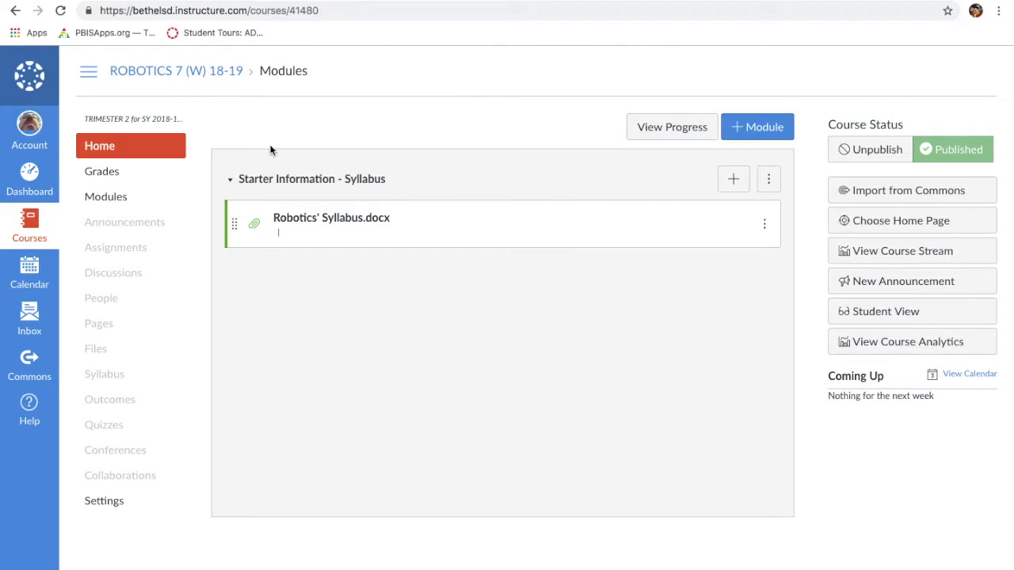
Begin an External URL item in the syllabus module, with the URL field ready for input.
left_click(731, 179)
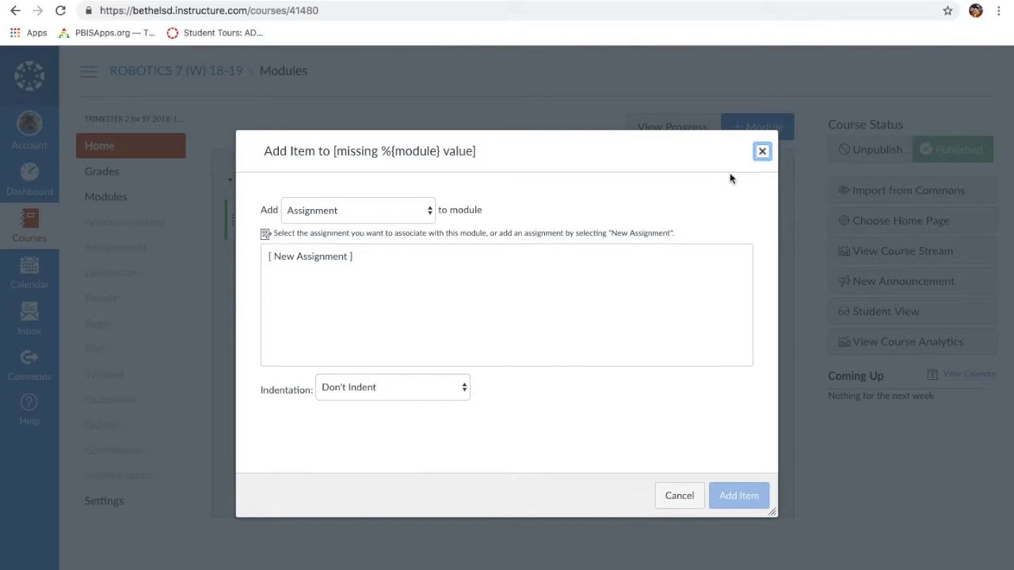
left_click(431, 211)
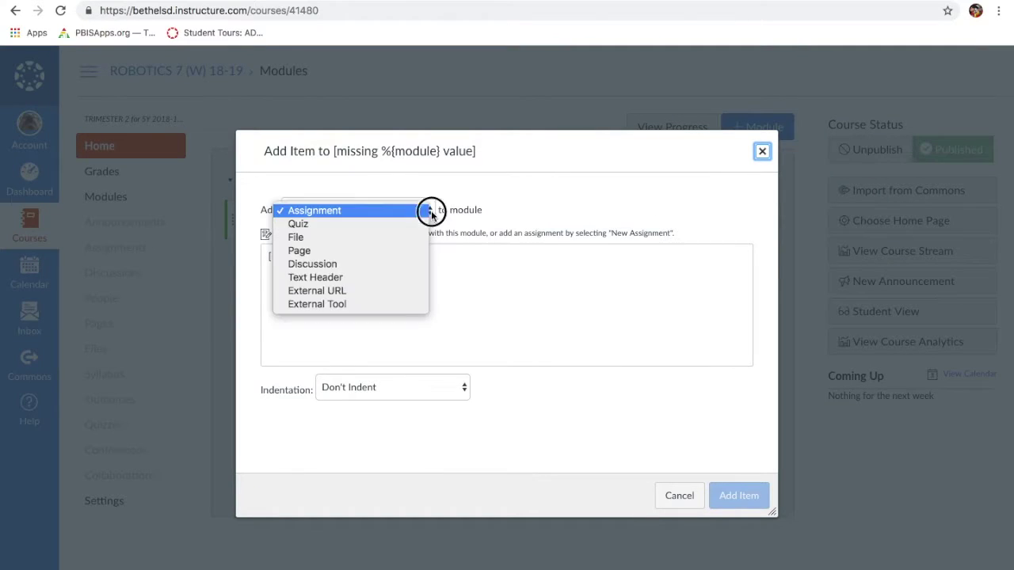
left_click(380, 292)
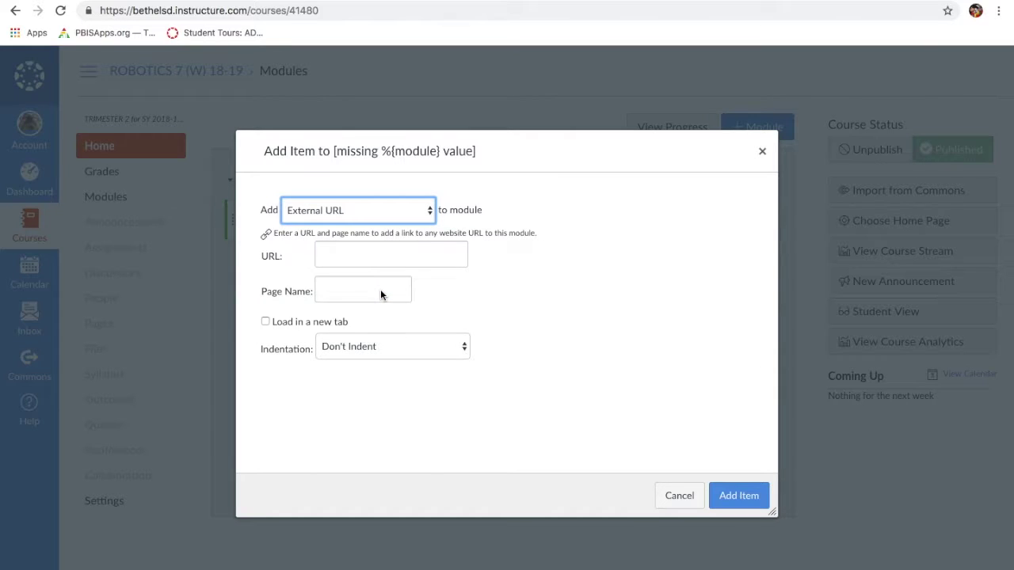
left_click(350, 253)
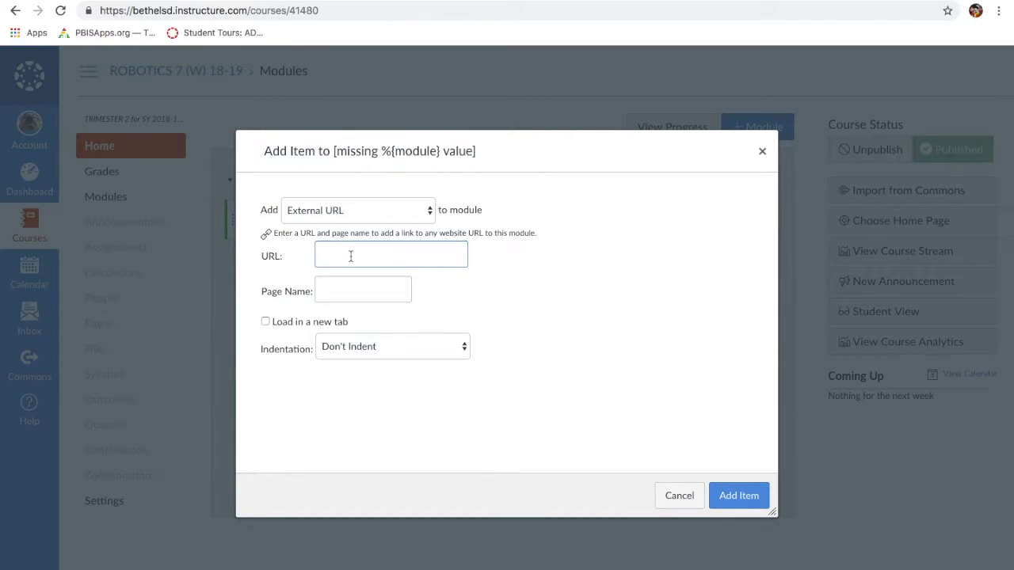
Copy the Robotics' Syllabus doc's share link, keeping anyone-with-the-link view access.
key("ctrl+Tab")
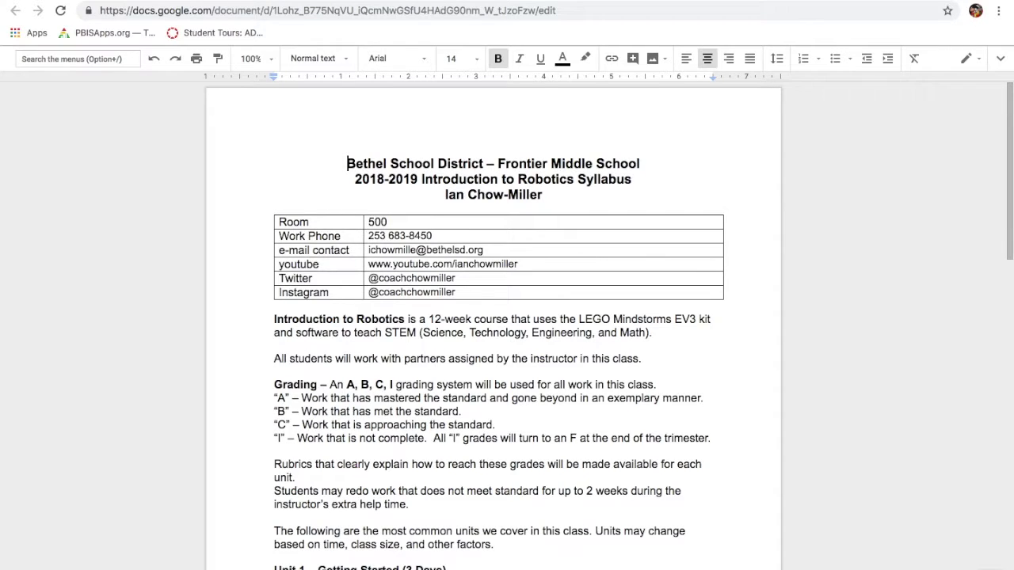
left_click(999, 57)
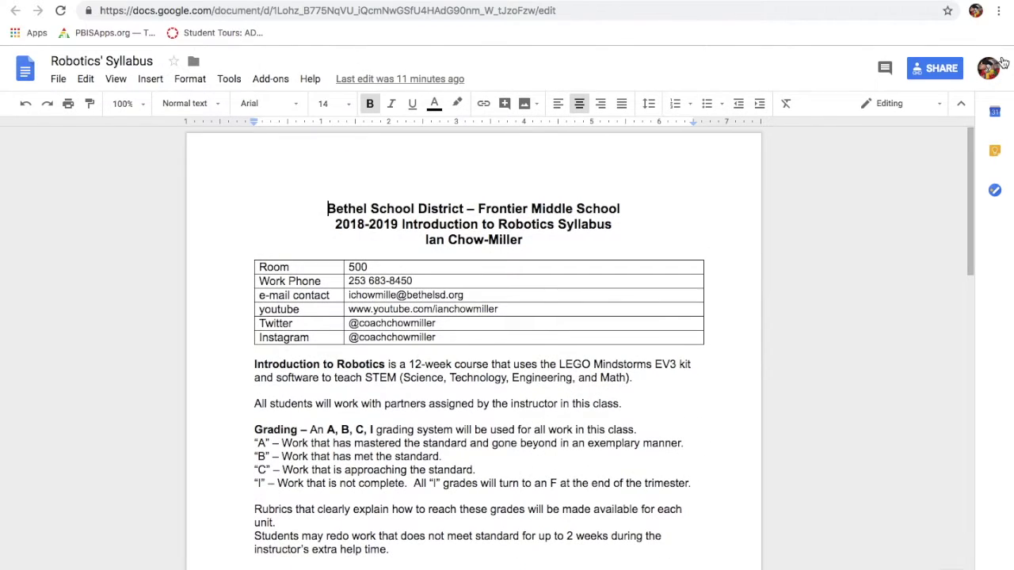
left_click(930, 69)
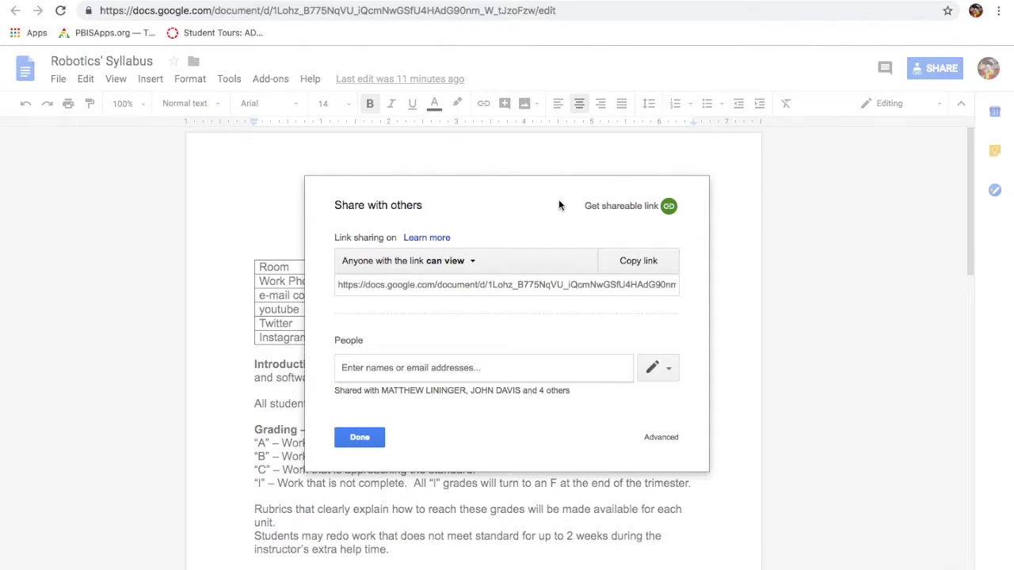
left_click(473, 264)
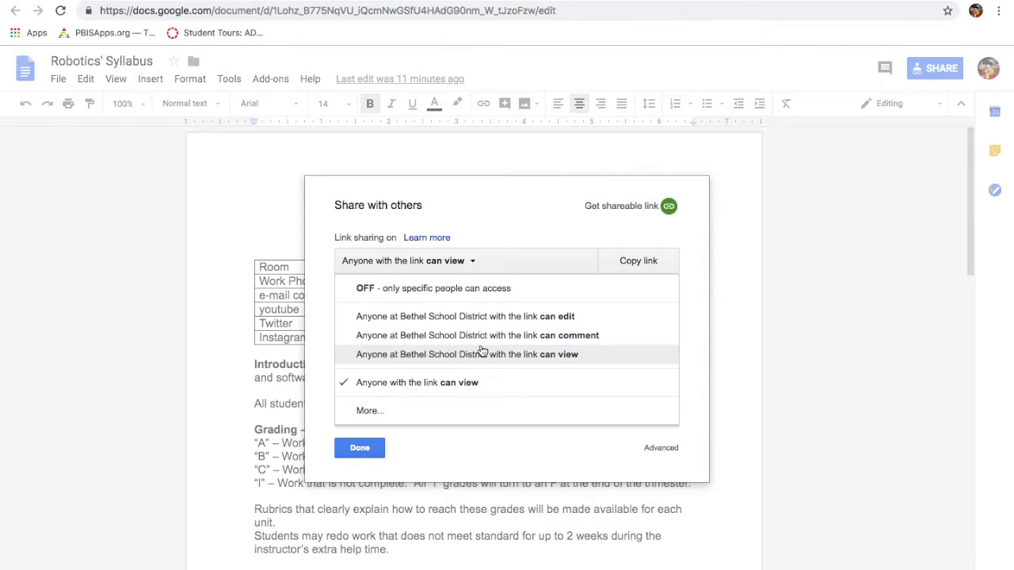
left_click(453, 260)
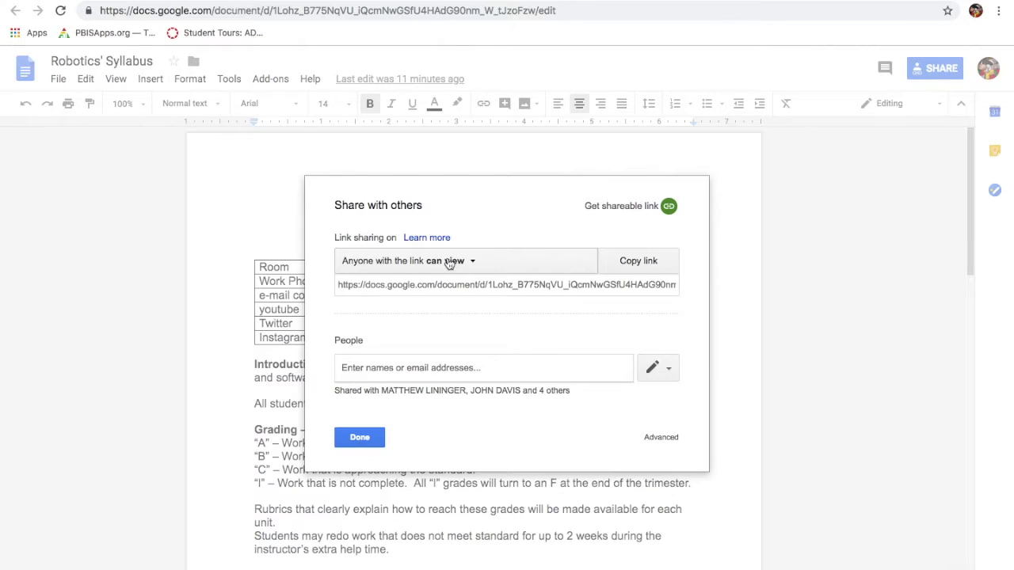
left_click(639, 263)
left_click(346, 438)
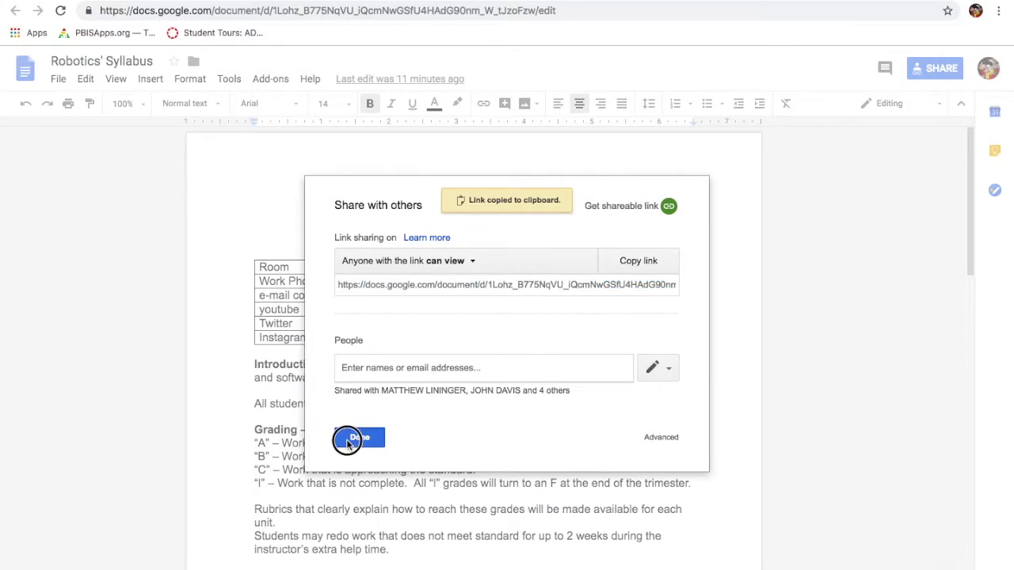
Paste the Google Docs link, name it 'Syllabus', set it to open in a new tab, and add it.
left_click(270, 1)
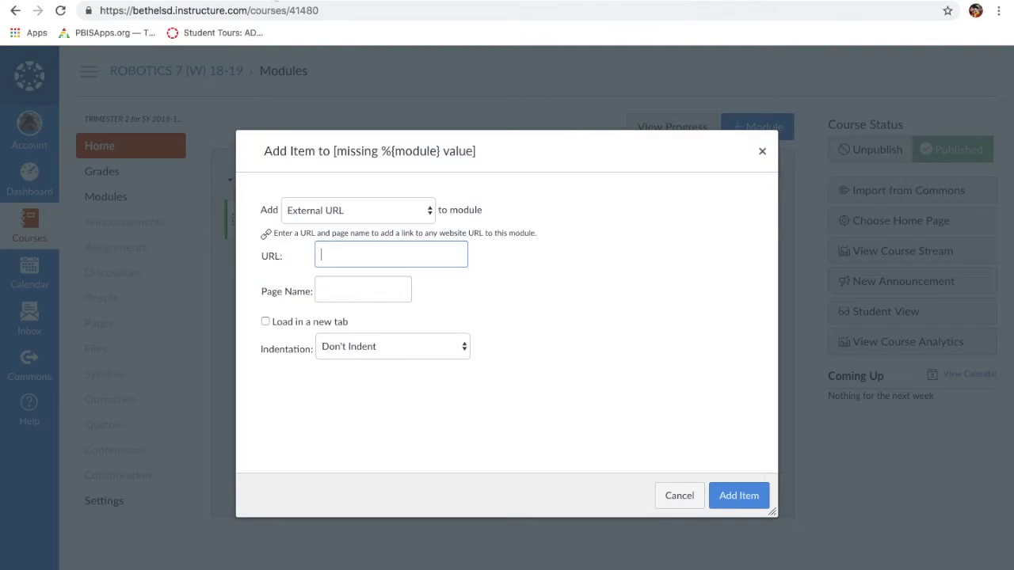
right_click(323, 255)
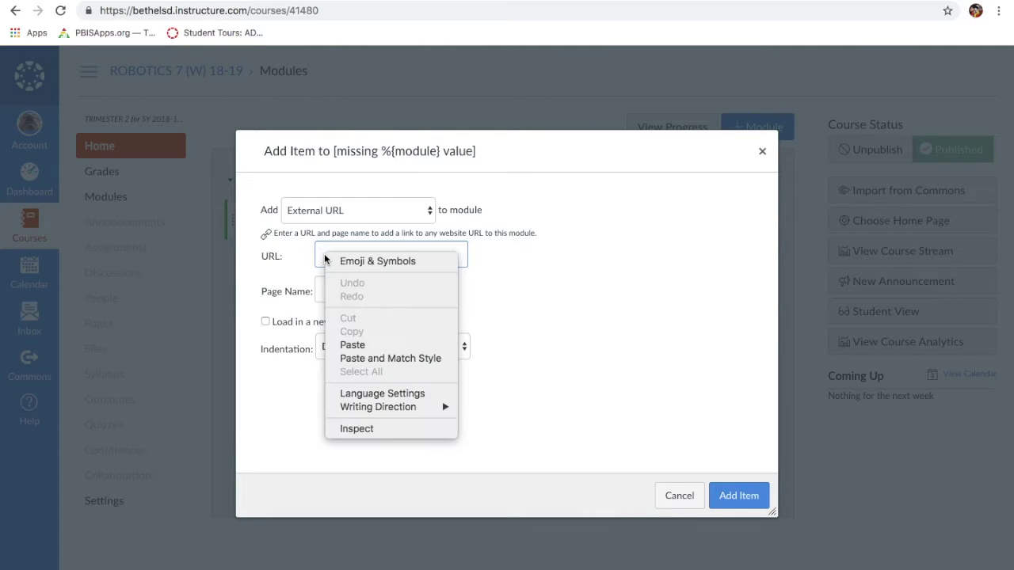
left_click(372, 349)
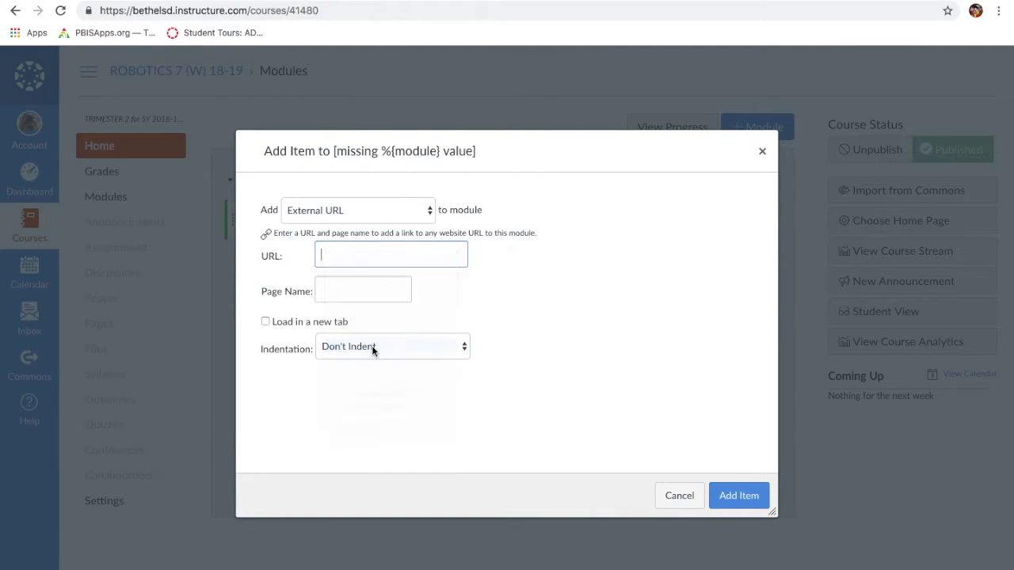
left_click(349, 287)
type("Syllabus")
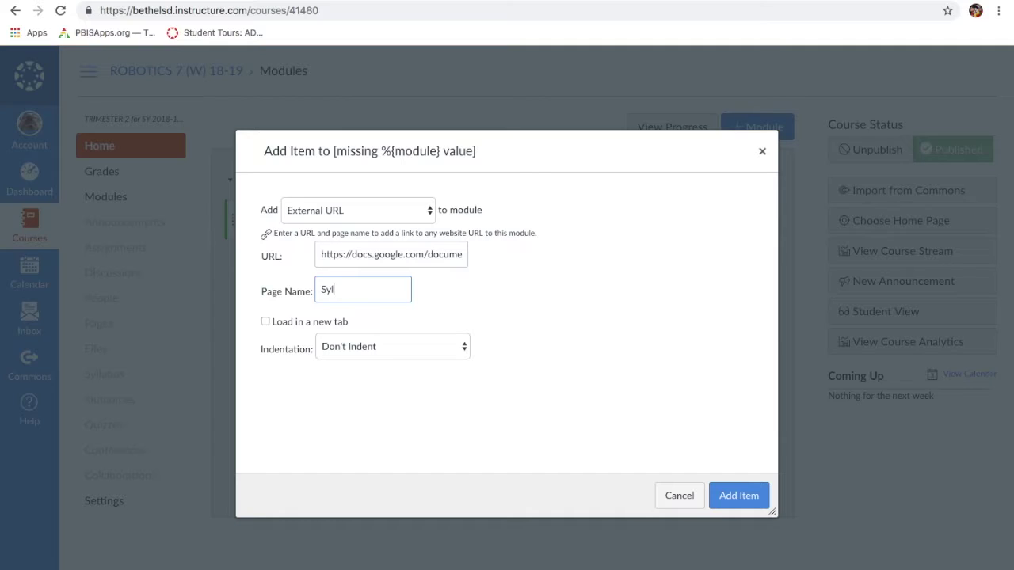
left_click(266, 323)
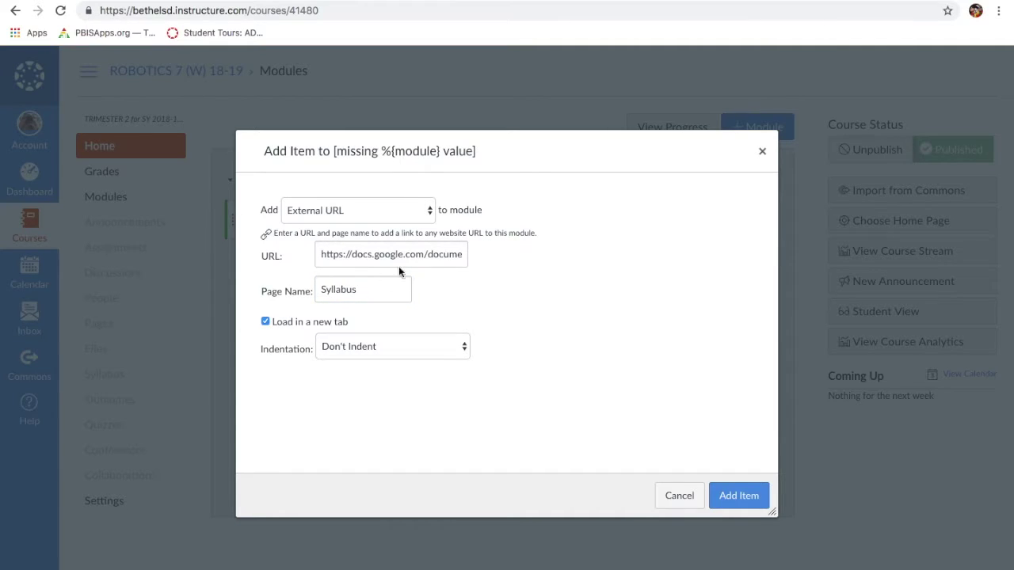
left_click(723, 495)
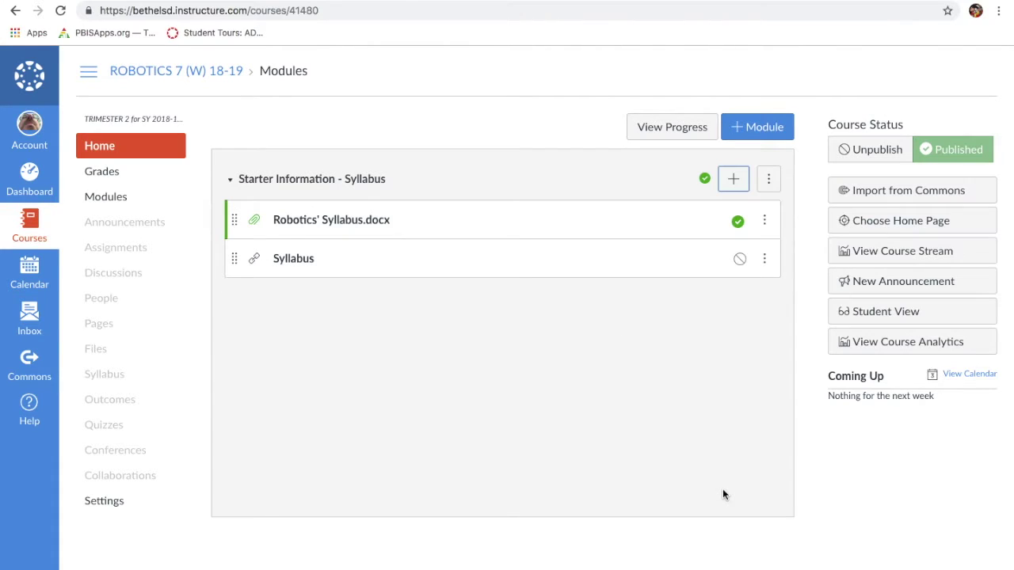
Publish the Syllabus link item and open it to check the Google Doc loads.
left_click(741, 260)
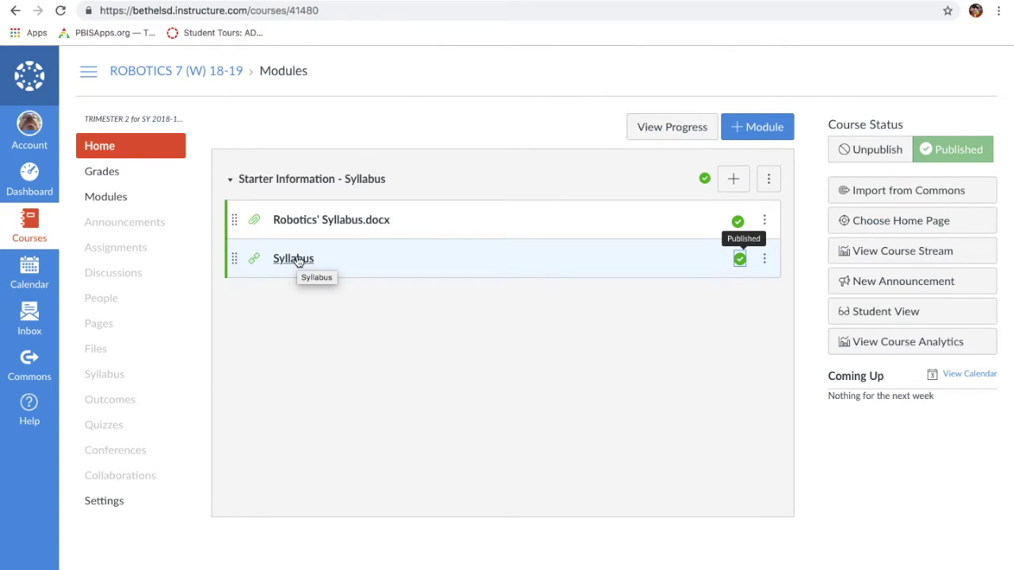
left_click(297, 261)
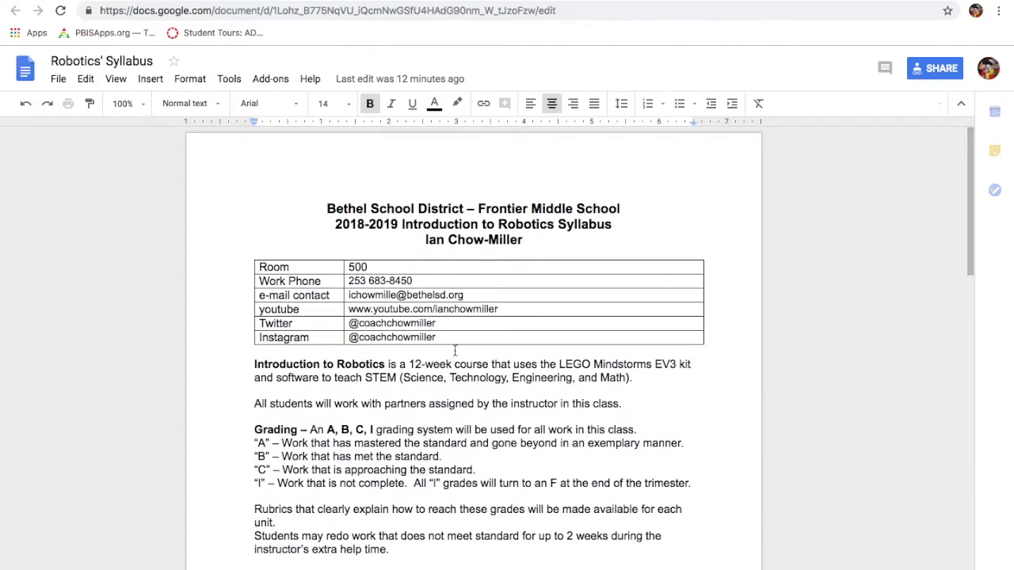
key("super+w")
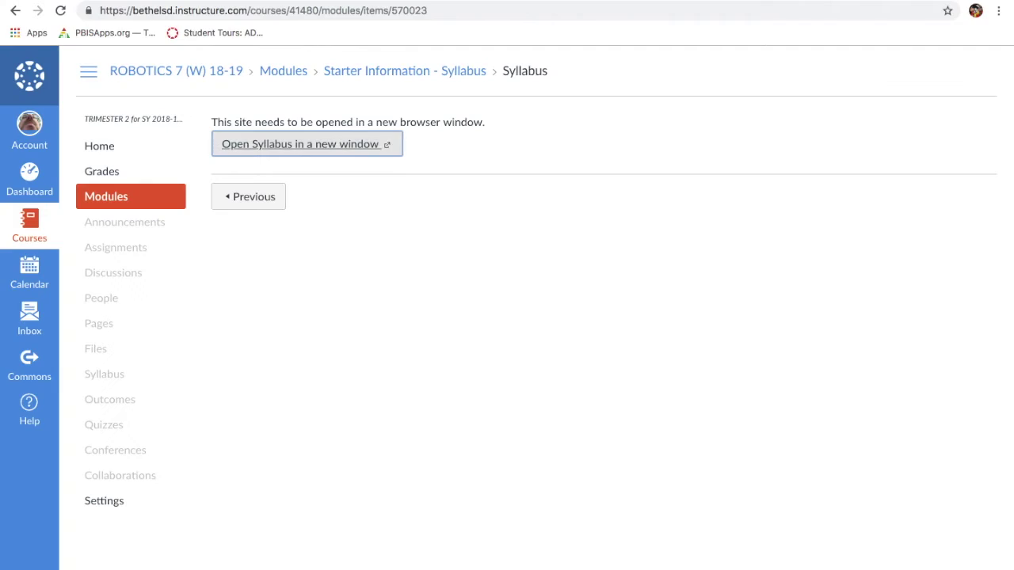